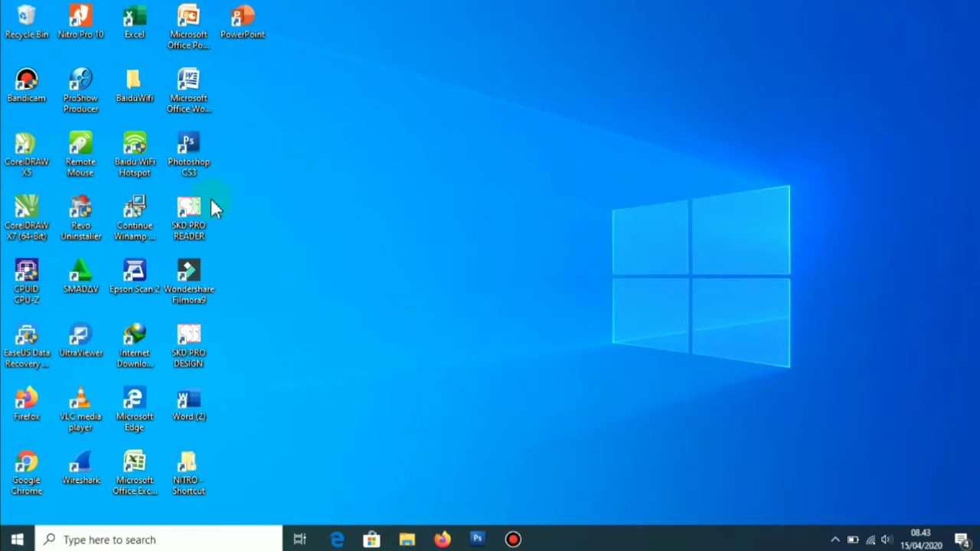
# Step: Open Microsoft Word and create a new blank document
pyautogui.doubleClick(181, 419)
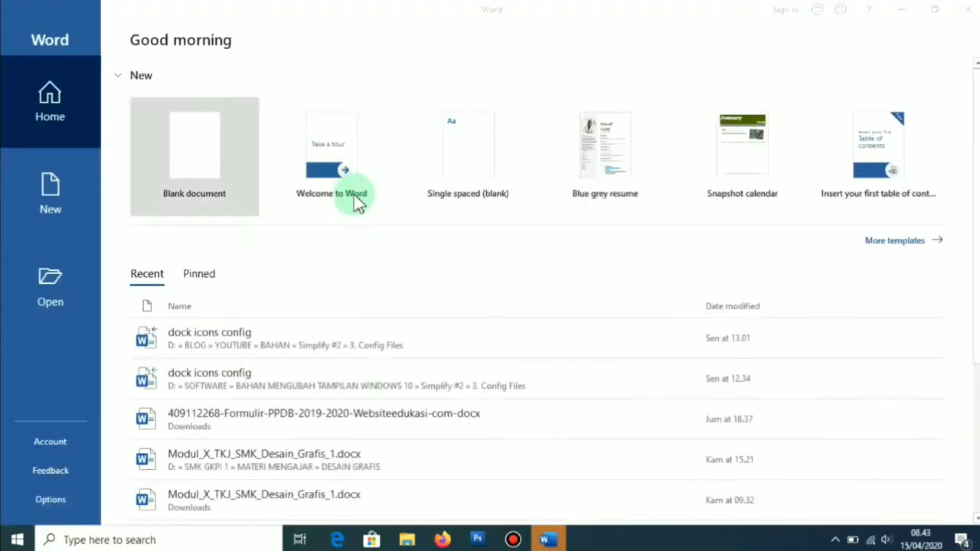
pyautogui.click(230, 152)
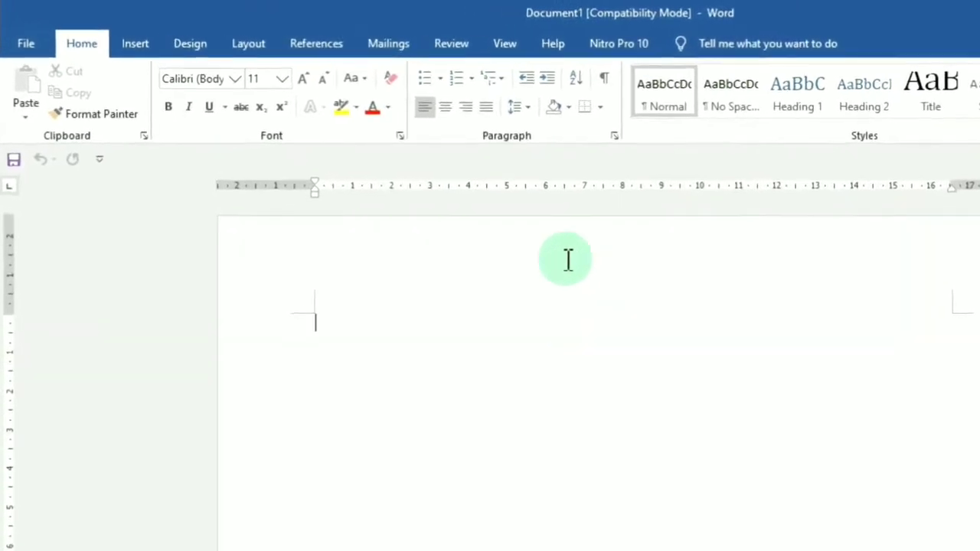
# Step: Set the paper size of the whole document to Legal 8 1/2 x 14 in
pyautogui.click(248, 44)
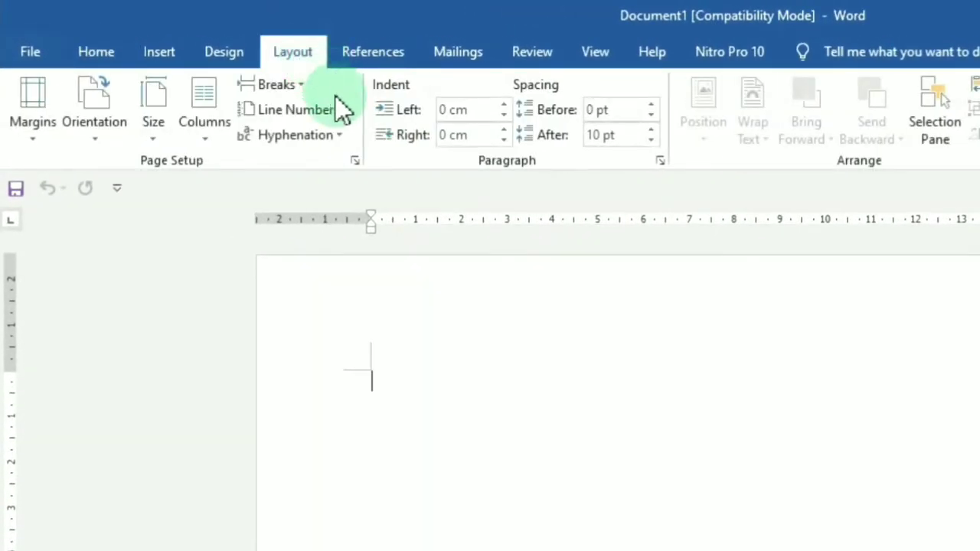
pyautogui.click(352, 165)
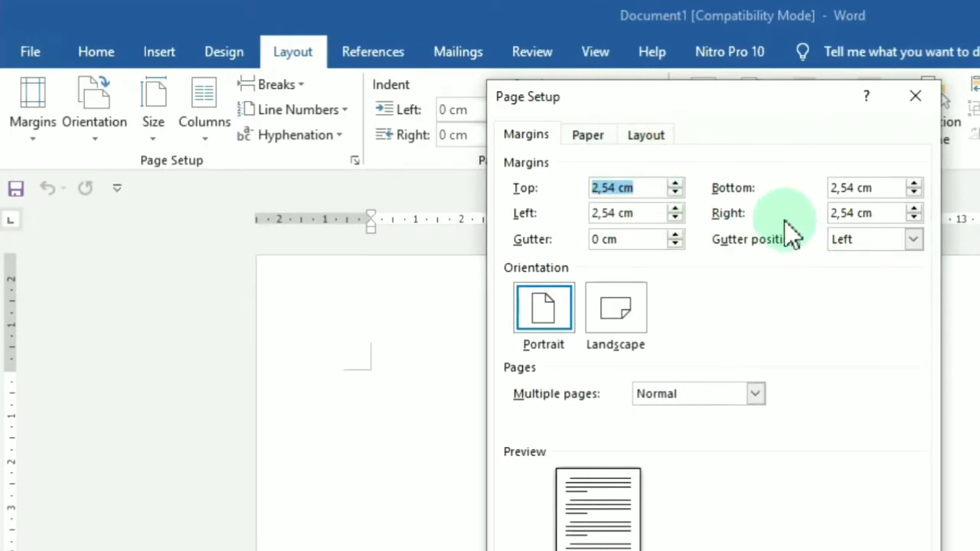
pyautogui.click(590, 135)
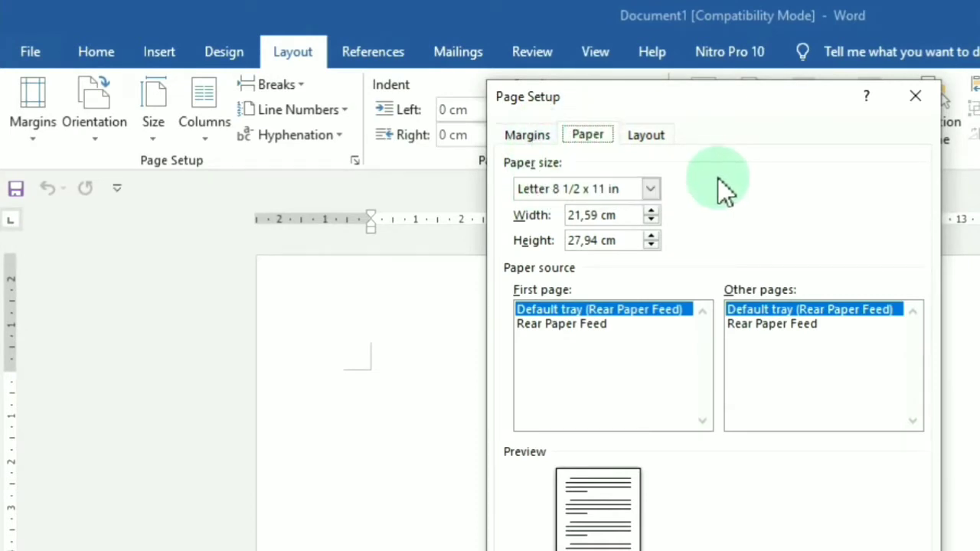
pyautogui.click(629, 185)
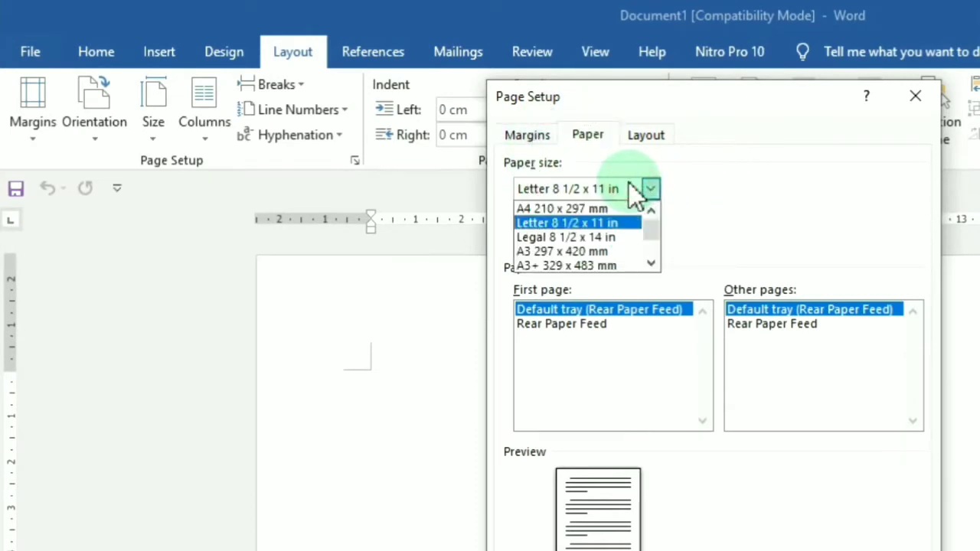
pyautogui.click(617, 237)
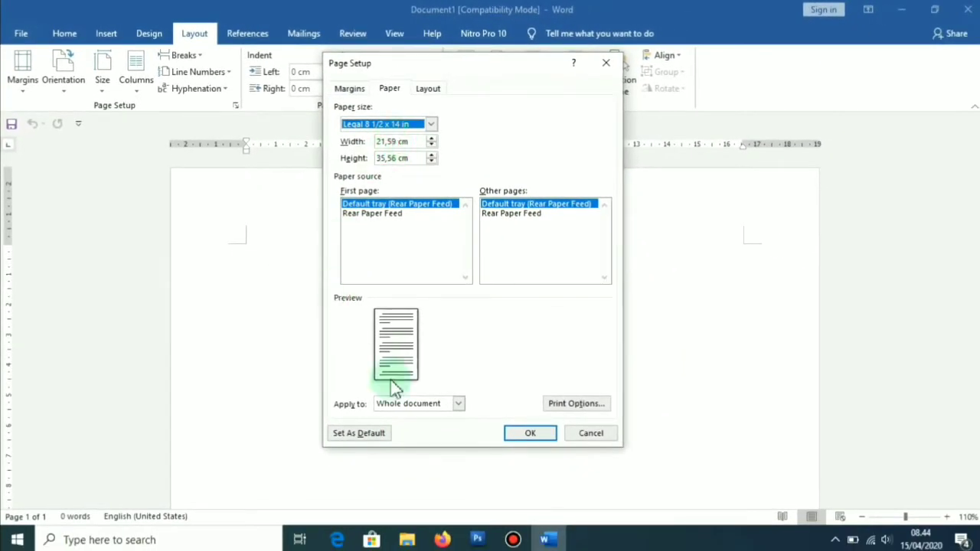
pyautogui.click(530, 433)
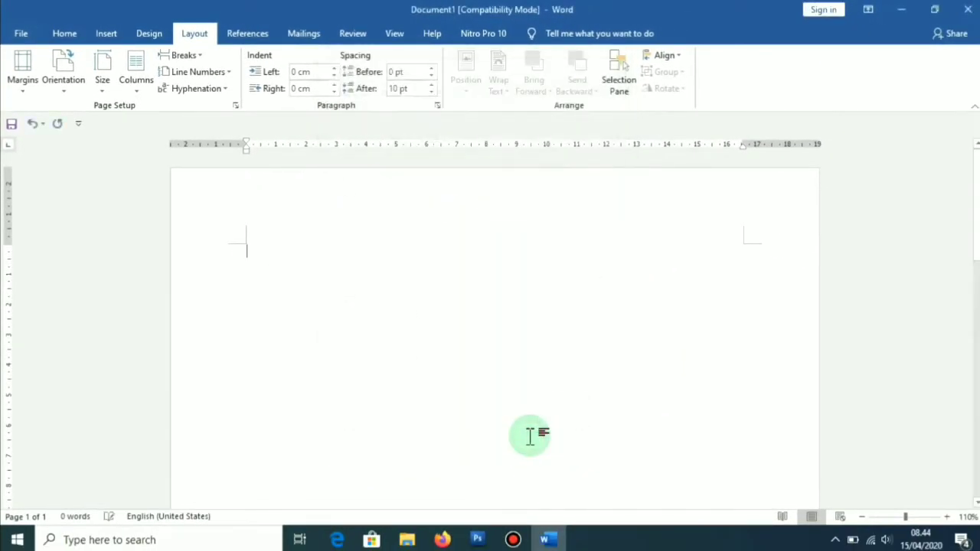
pyautogui.scroll(-2, 498, 360)
pyautogui.scroll(2, 498, 360)
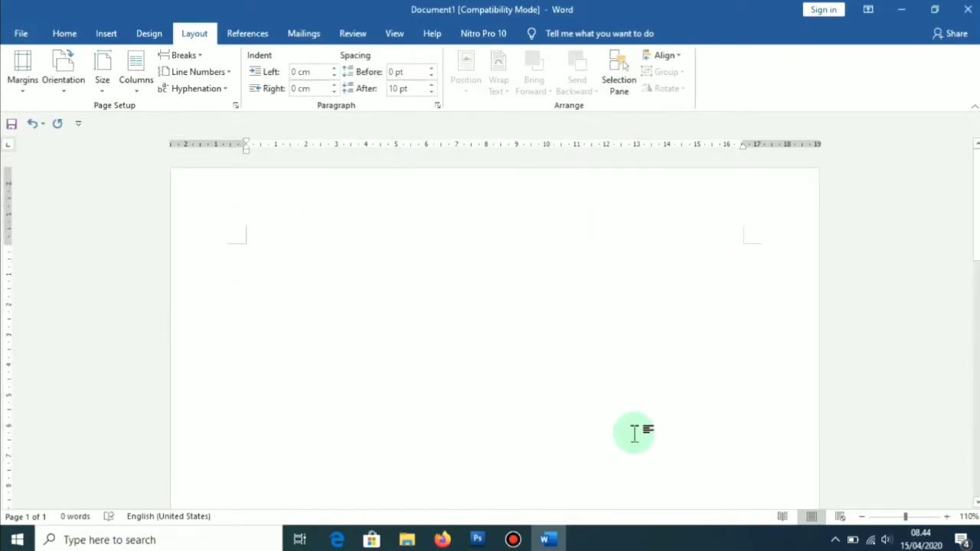
# Step: Apply the Normal style and write the sample lines "Ini adalah contoh" and "surat" to try out its line spacing
pyautogui.click(65, 32)
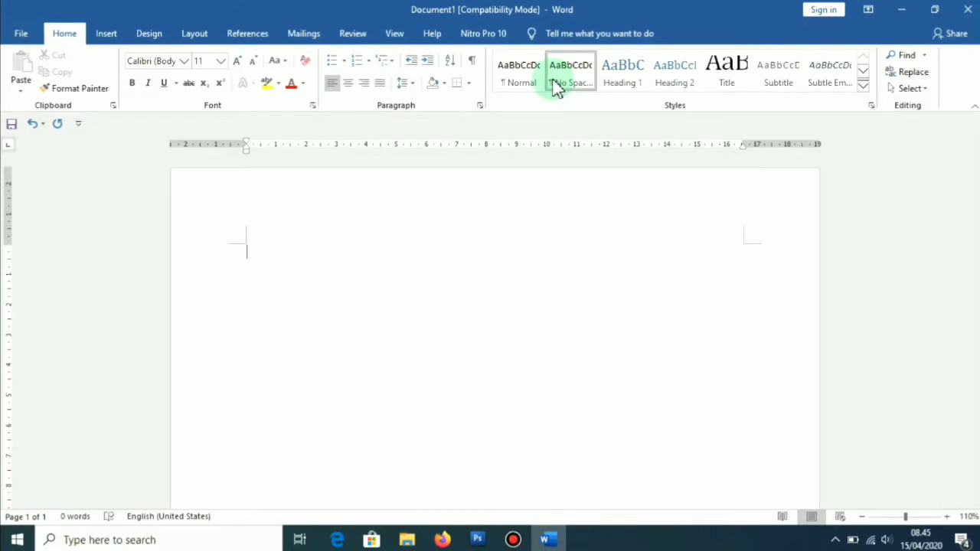
pyautogui.click(513, 75)
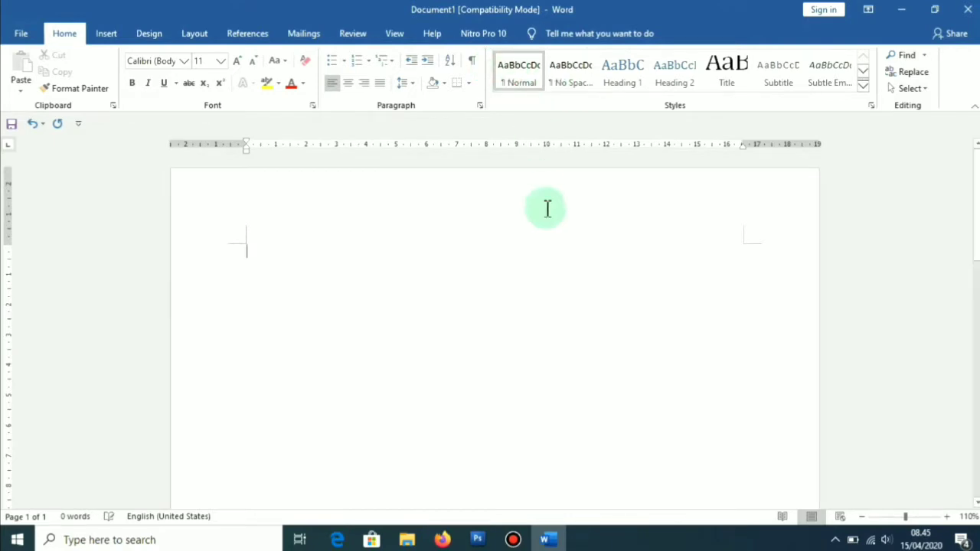
pyautogui.write('Ini adalah co')
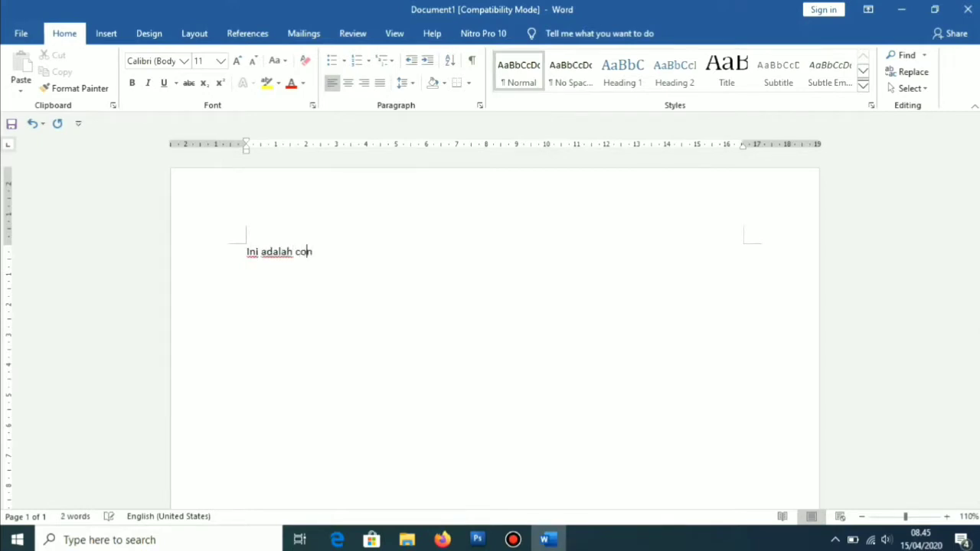
pyautogui.write('ntoh')
pyautogui.press('Return')
pyautogui.write('surat')
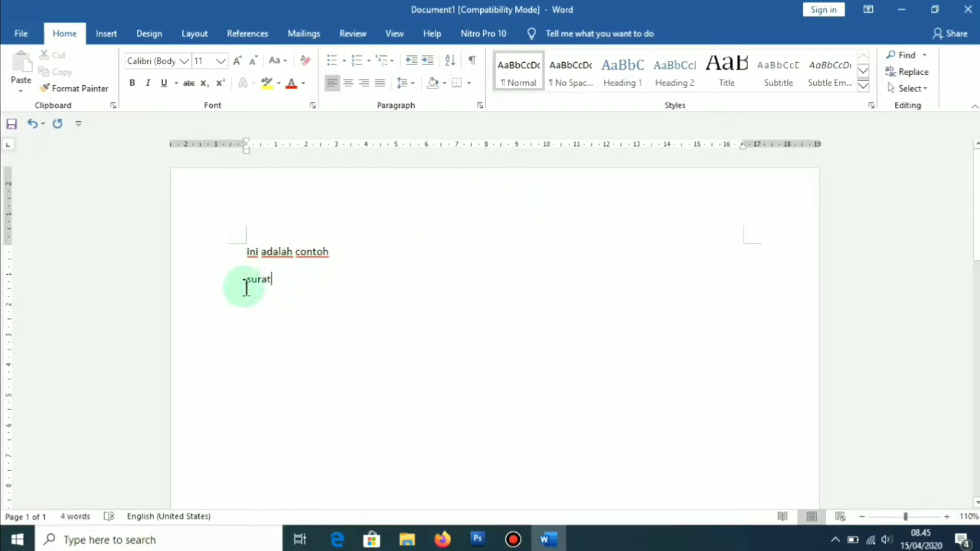
# Step: Delete both sample lines written in the Normal style
pyautogui.moveTo(310, 282); pyautogui.dragTo(232, 281)
pyautogui.press('BackSpace')
pyautogui.press('BackSpace')
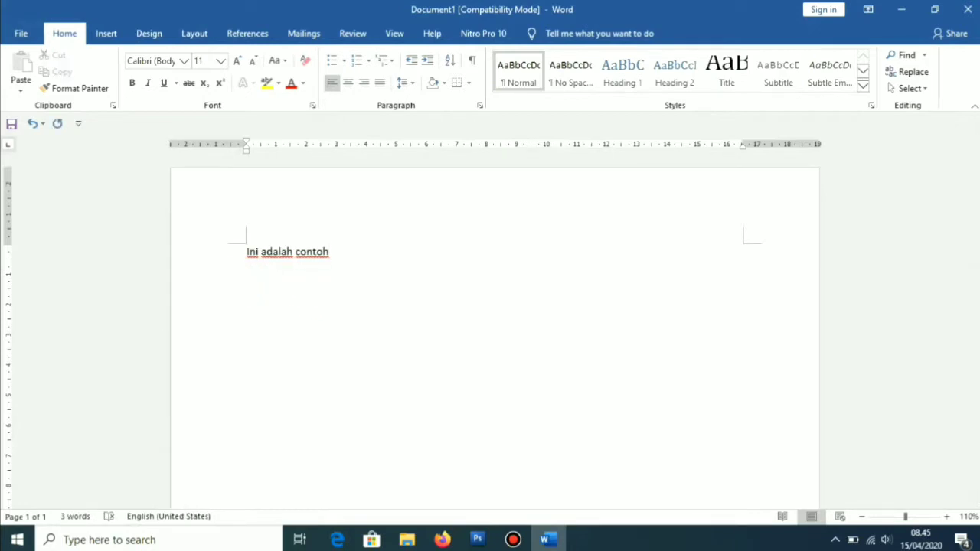
pyautogui.press('BackSpace')
pyautogui.press('BackSpace')
pyautogui.press('BackSpace')
pyautogui.press('BackSpace')
pyautogui.press('BackSpace')
pyautogui.press('BackSpace')
pyautogui.press('BackSpace')
pyautogui.press('BackSpace')
pyautogui.press('BackSpace')
pyautogui.press('BackSpace')
pyautogui.press('BackSpace')
pyautogui.press('BackSpace')
pyautogui.press('BackSpace')
pyautogui.press('BackSpace')
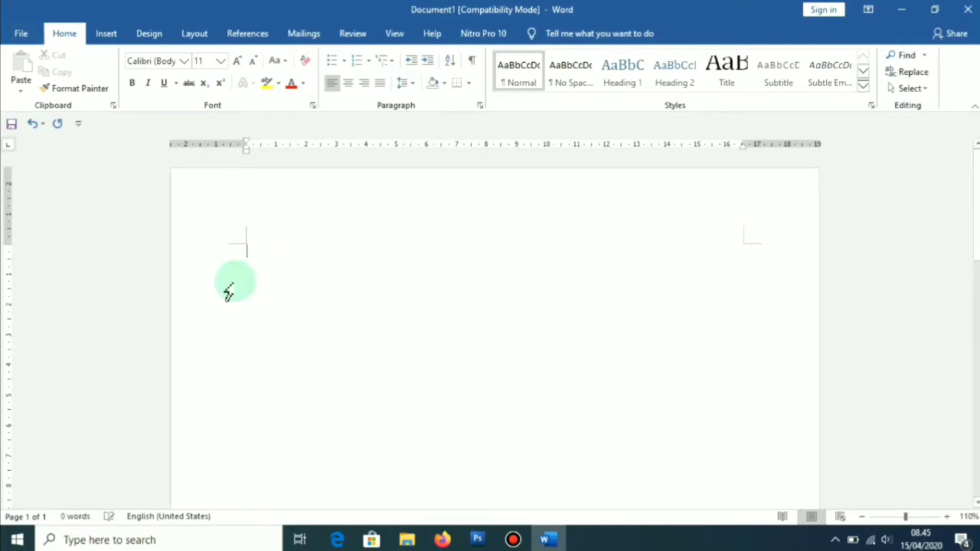
# Step: Apply the No Spacing style and write the sample lines "ini adalah" and "contoh kop surat"
pyautogui.click(570, 73)
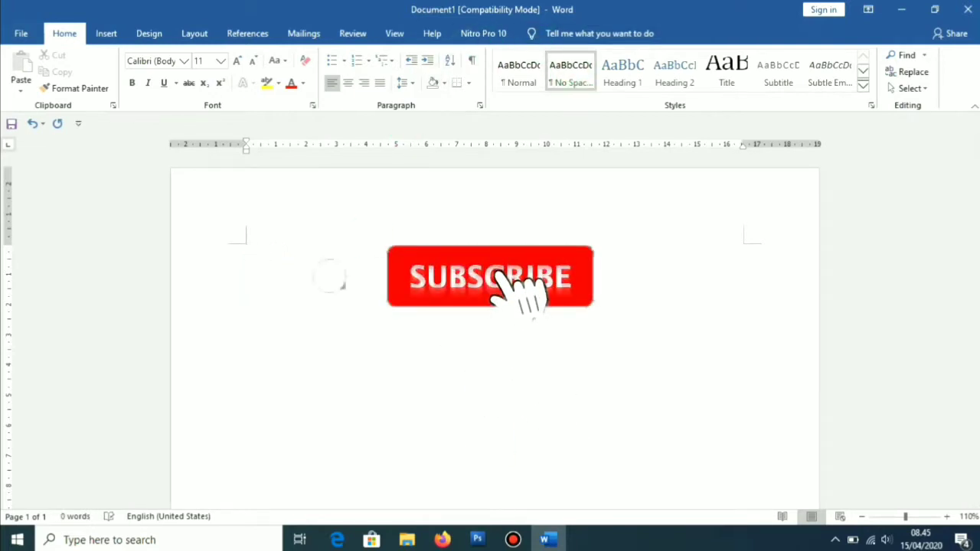
pyautogui.write('ini adalah')
pyautogui.press('Return')
pyautogui.write('contoh kop sura')
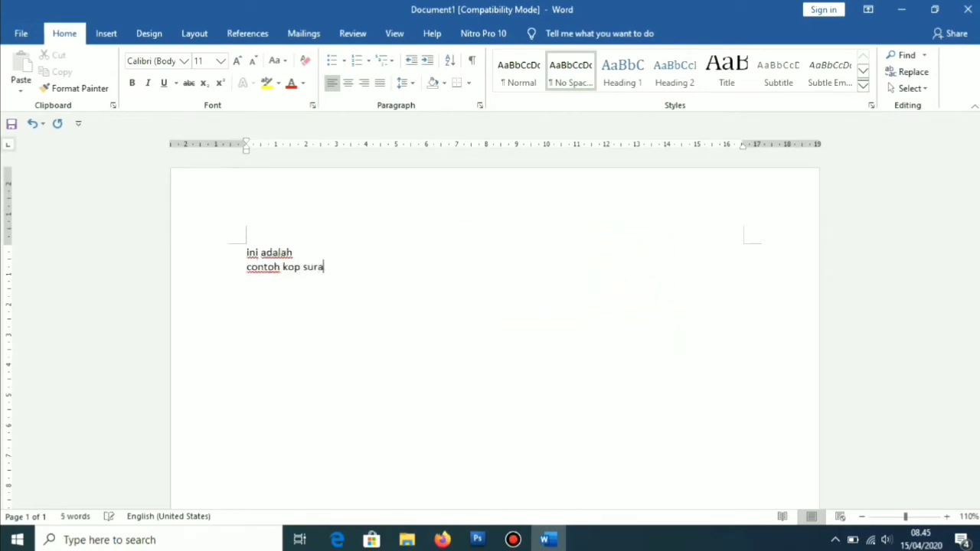
pyautogui.write('t')
# Step: Delete the two sample lines written in the No Spacing style
pyautogui.moveTo(342, 267); pyautogui.dragTo(251, 262)
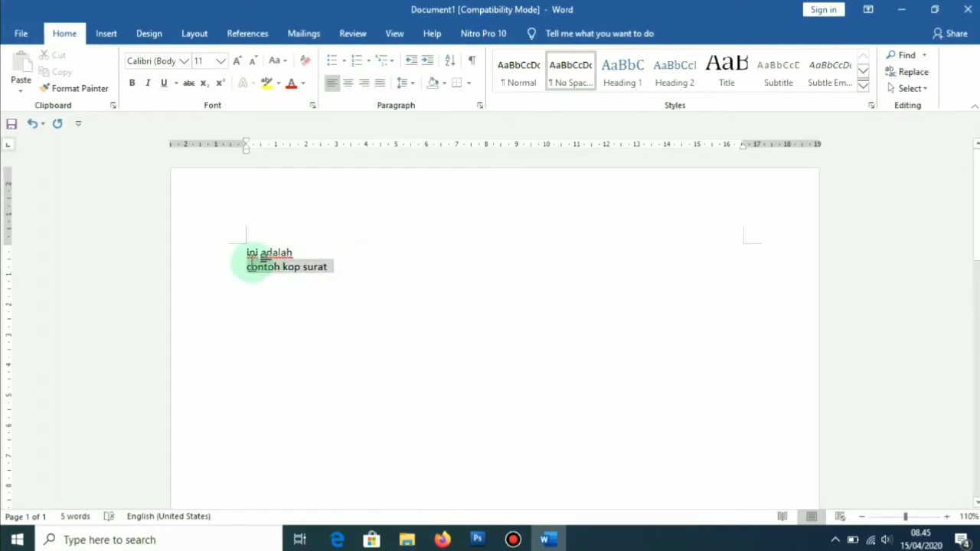
pyautogui.moveTo(317, 267); pyautogui.dragTo(256, 260)
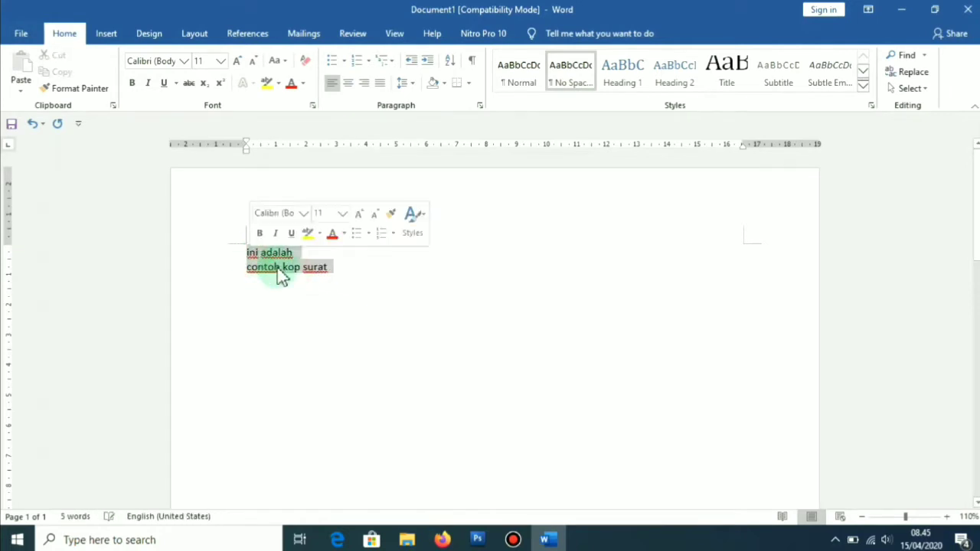
pyautogui.press('Delete')
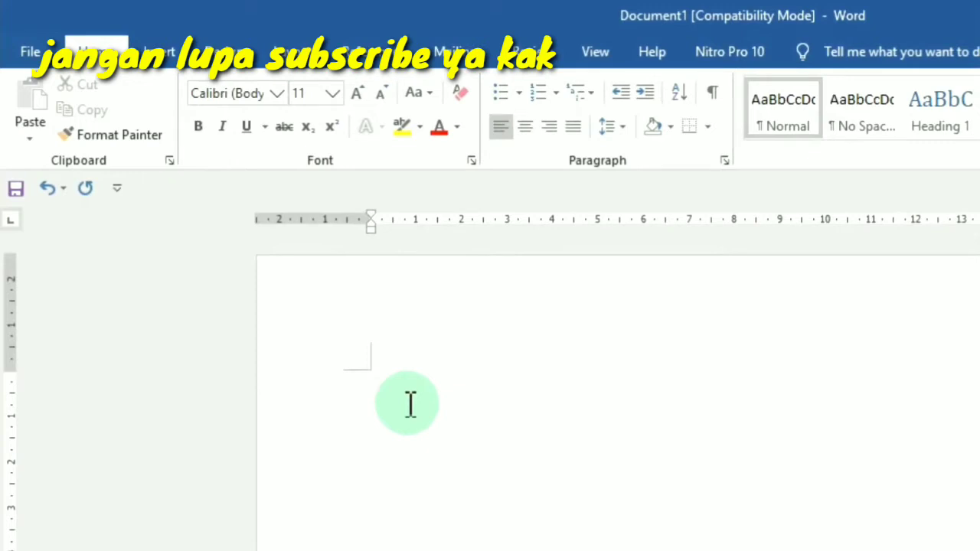
# Step: Format the empty first paragraph with the No Spacing style, centre alignment and the Times New Roman font
pyautogui.click(847, 125)
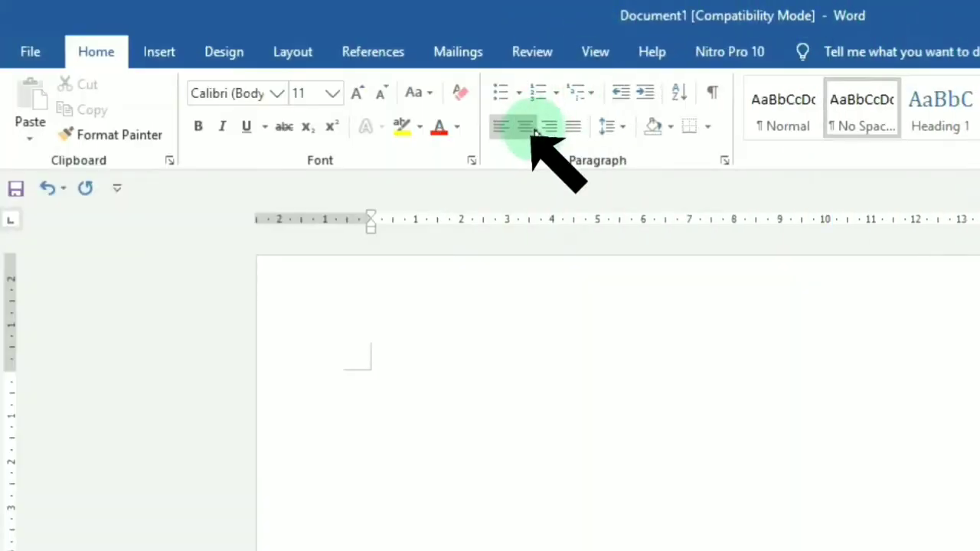
pyautogui.click(527, 128)
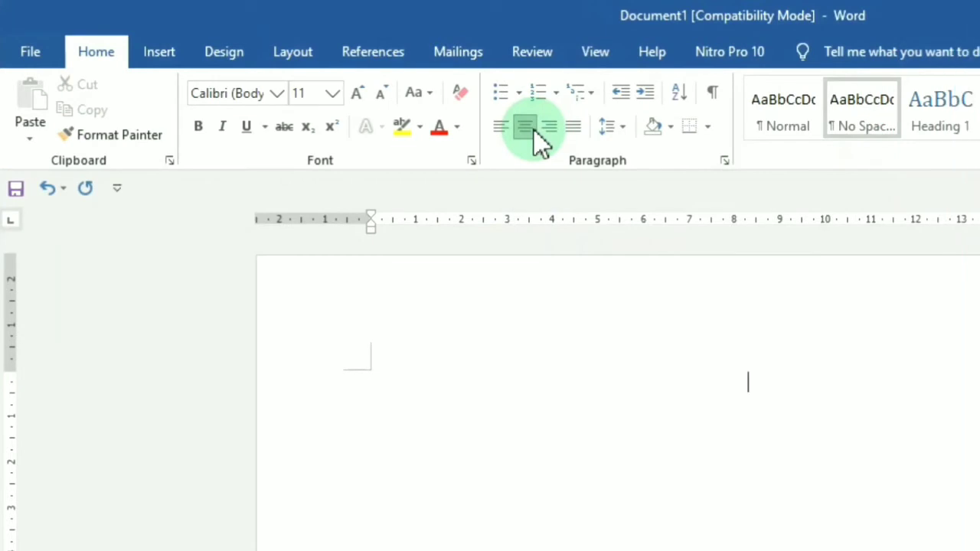
pyautogui.click(276, 94)
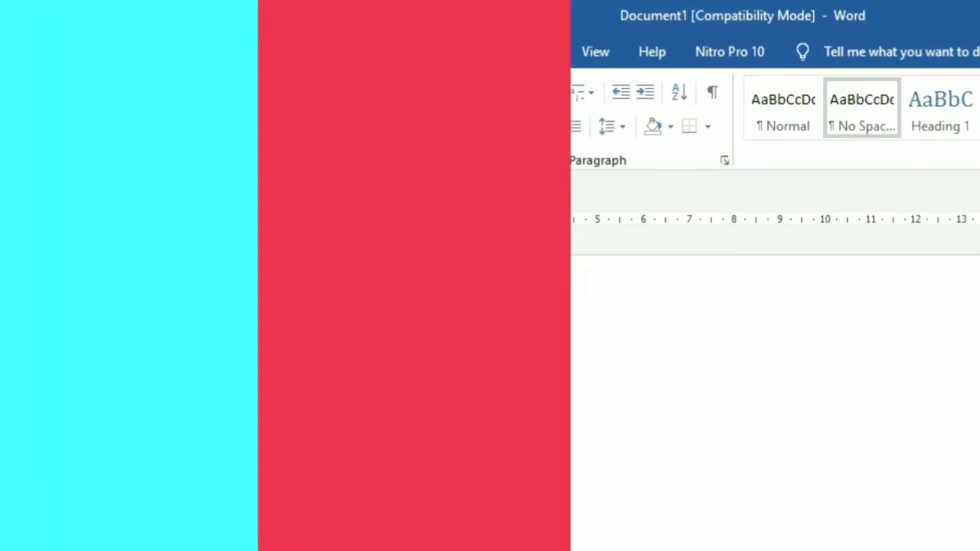
pyautogui.click(278, 224)
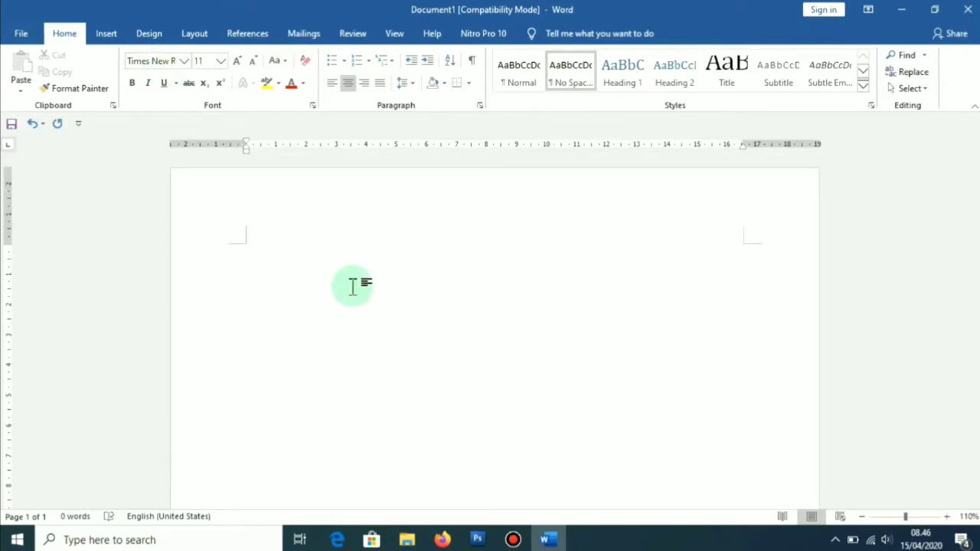
# Step: Write the first two letterhead lines: "PEMERINTAH KOTA PEMATANGSIANTAR" and "DINAS PENDIDIKAN PEMUDA DAN OLAH RAGA"
pyautogui.write('PE')
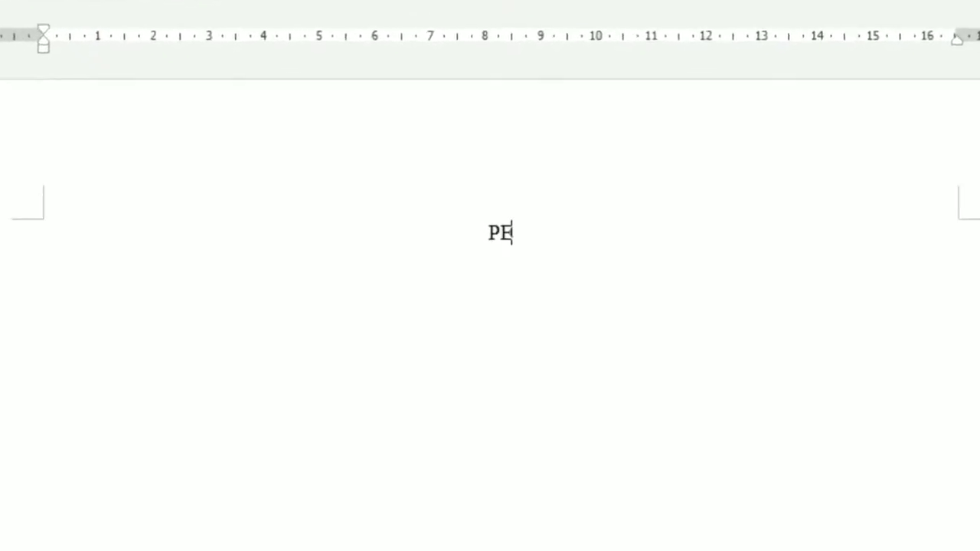
pyautogui.write('MERINTAH')
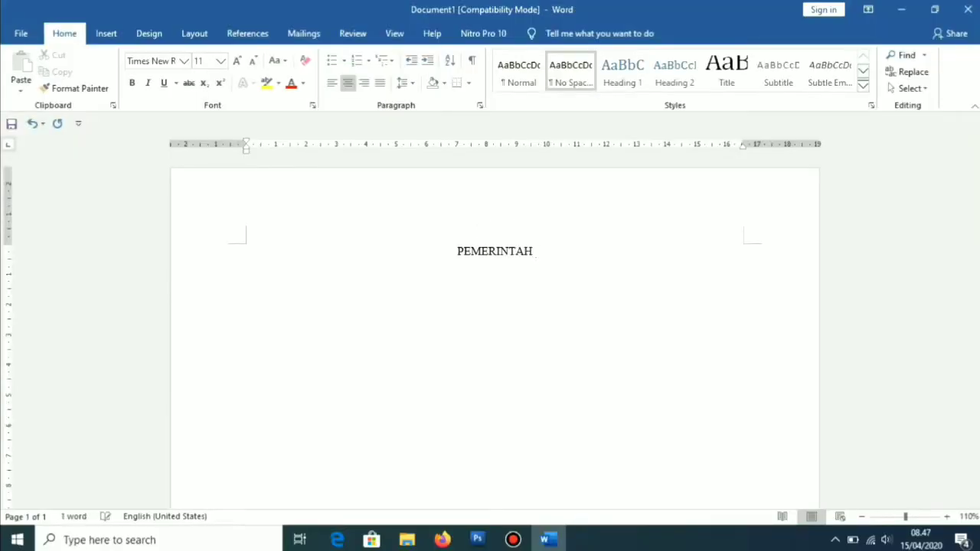
pyautogui.write(' KOTA P')
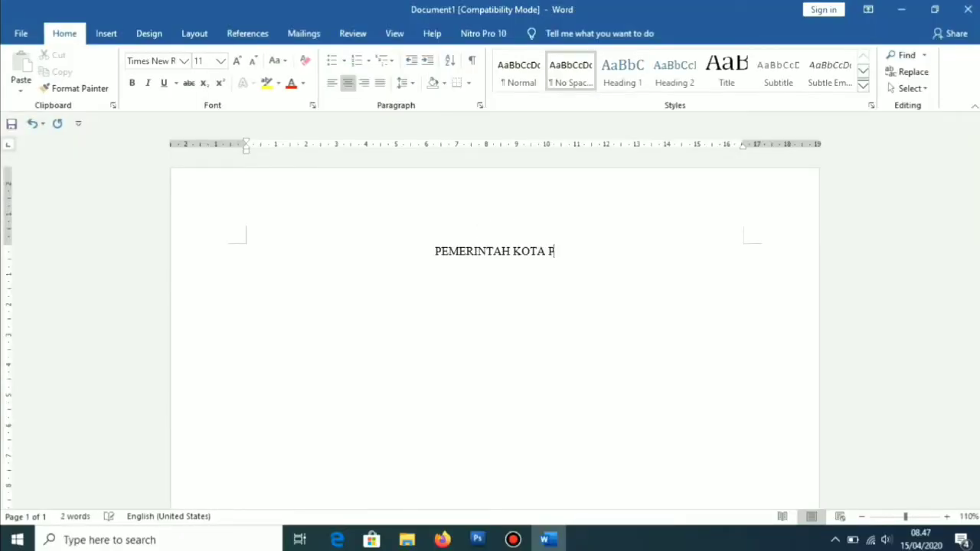
pyautogui.write('EMATANGSIANTAR ')
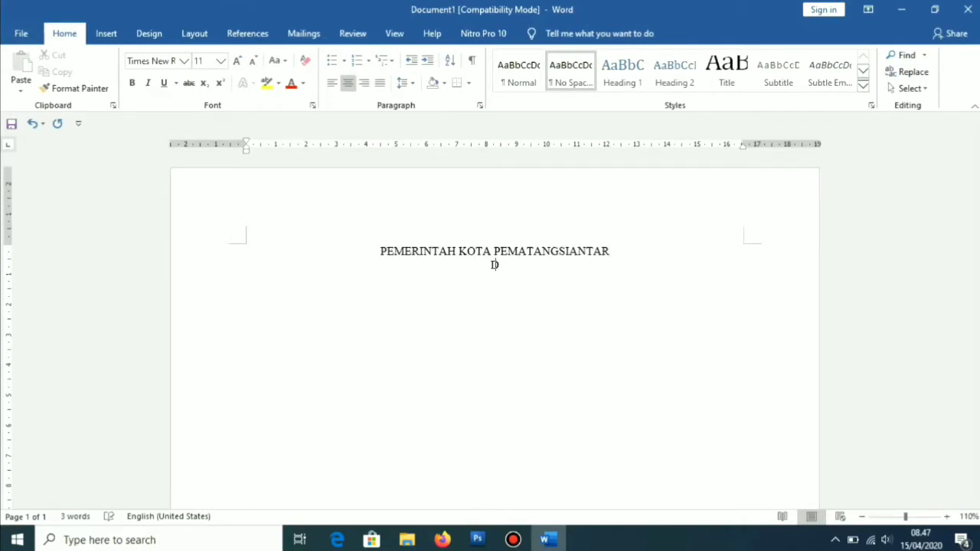
pyautogui.write('DINAS PENDIDIKAN PEMUD')
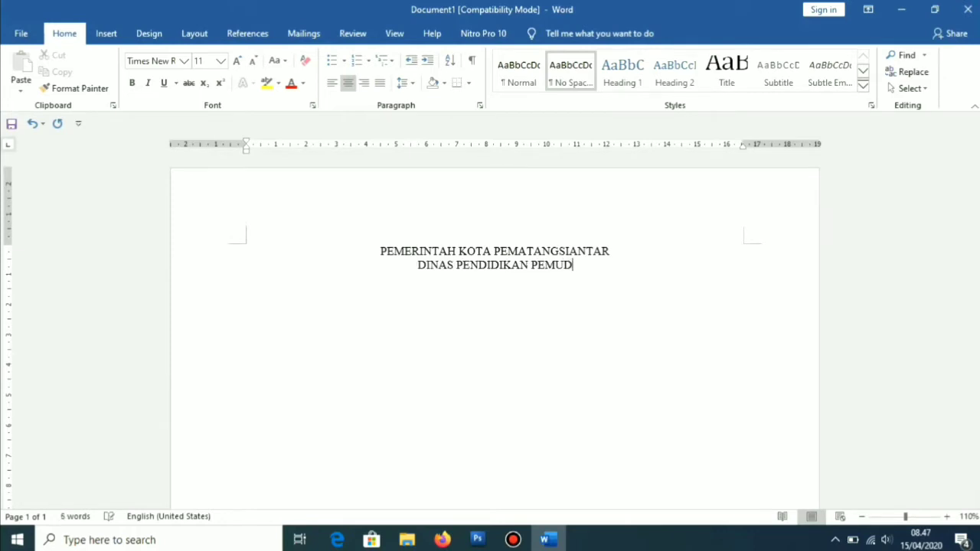
pyautogui.write('A DAN OLAH')
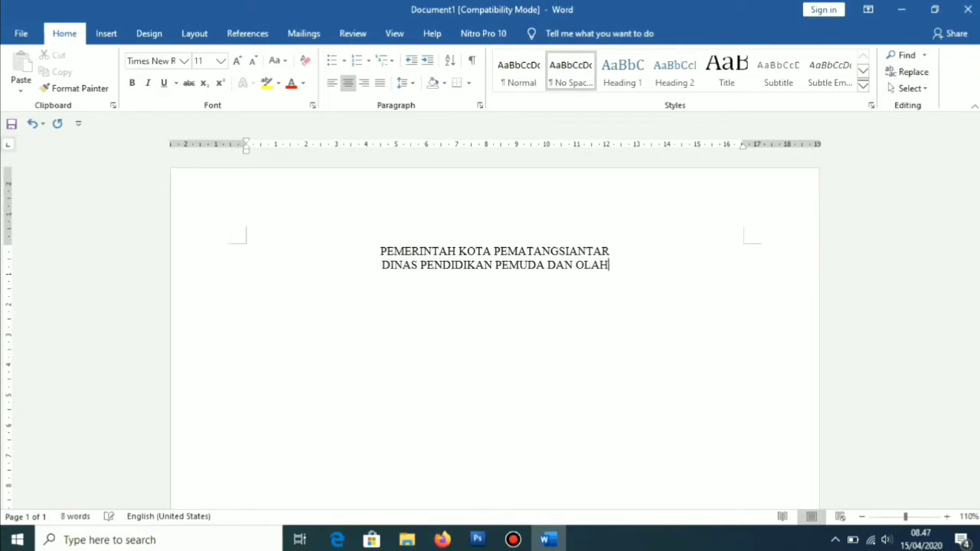
pyautogui.write(' RAGA')
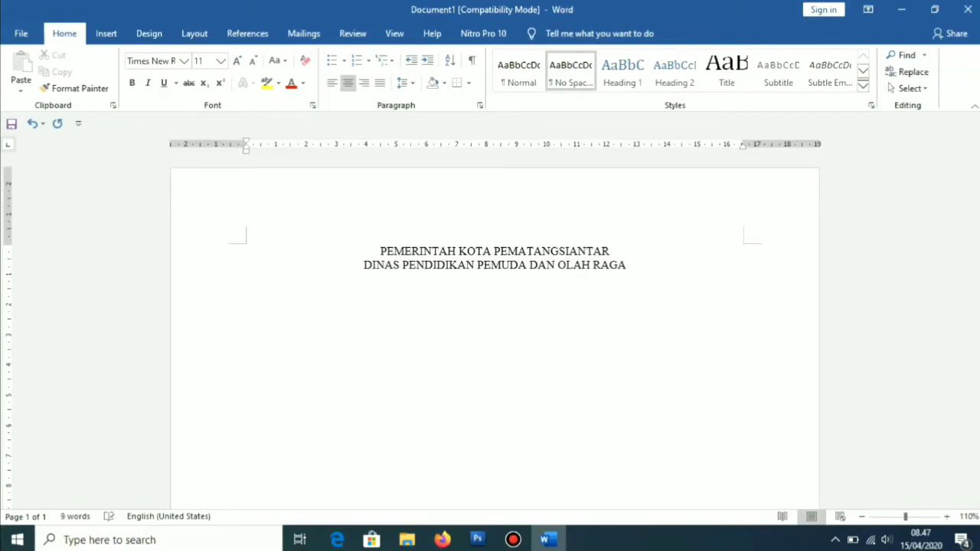
# Step: Add the school name "SMK NEGERI CONTOH PEMATANG SIANTAR" as the third letterhead line
pyautogui.hotkey('ctrl', 'z')
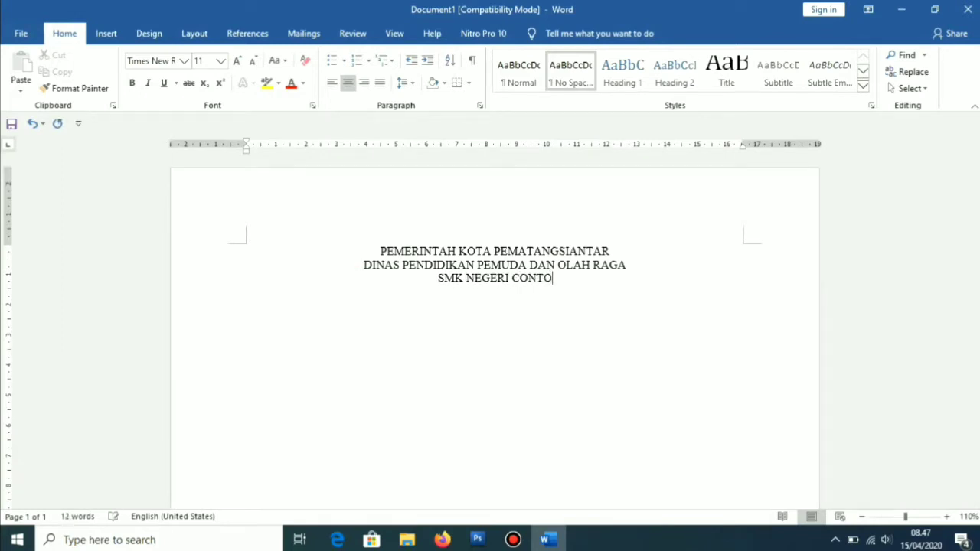
pyautogui.press('BackSpace')
pyautogui.write('NG SIANTAR')
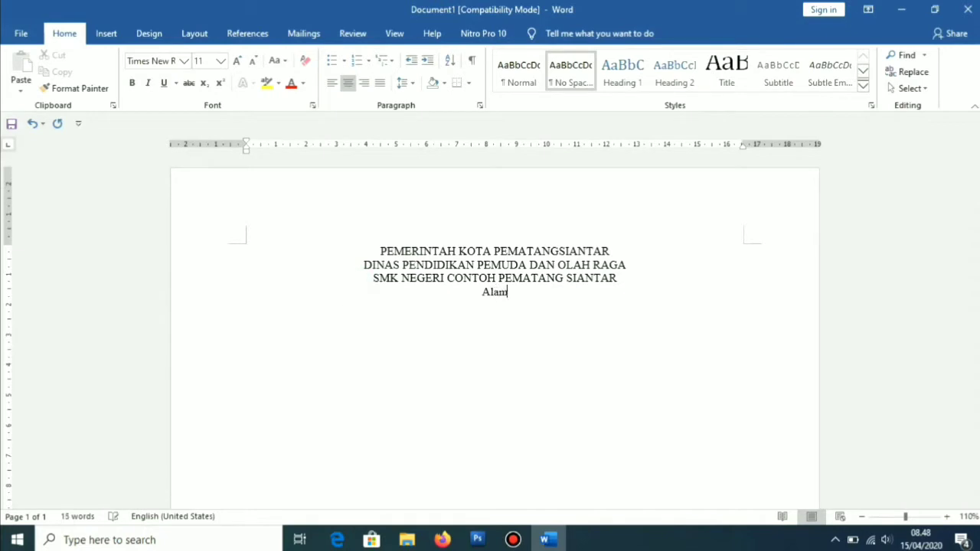
# Step: Complete the "Alamat" line with the school's street address and its district, abbreviating the district label to "Kec."
pyautogui.write(': JL ')
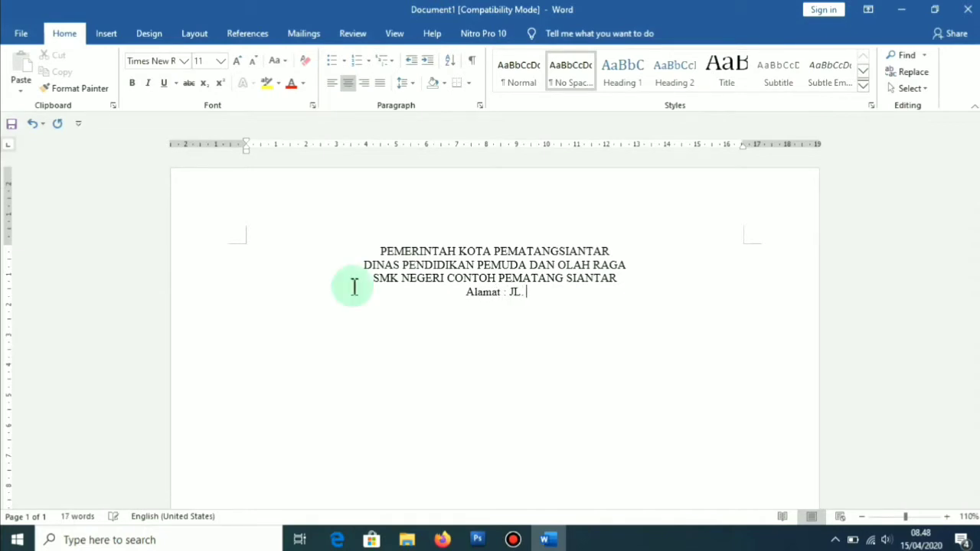
pyautogui.write(' DI Panjai')
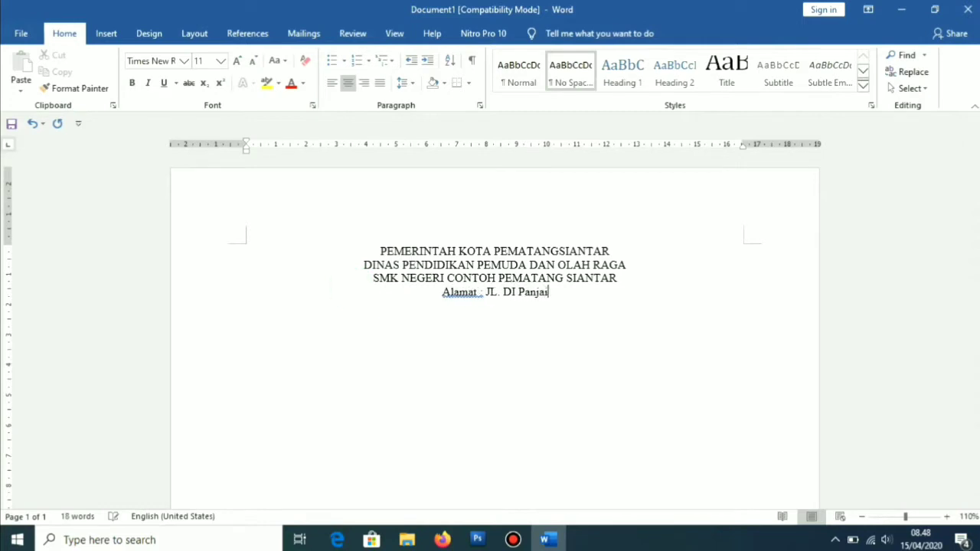
pyautogui.write('tan No')
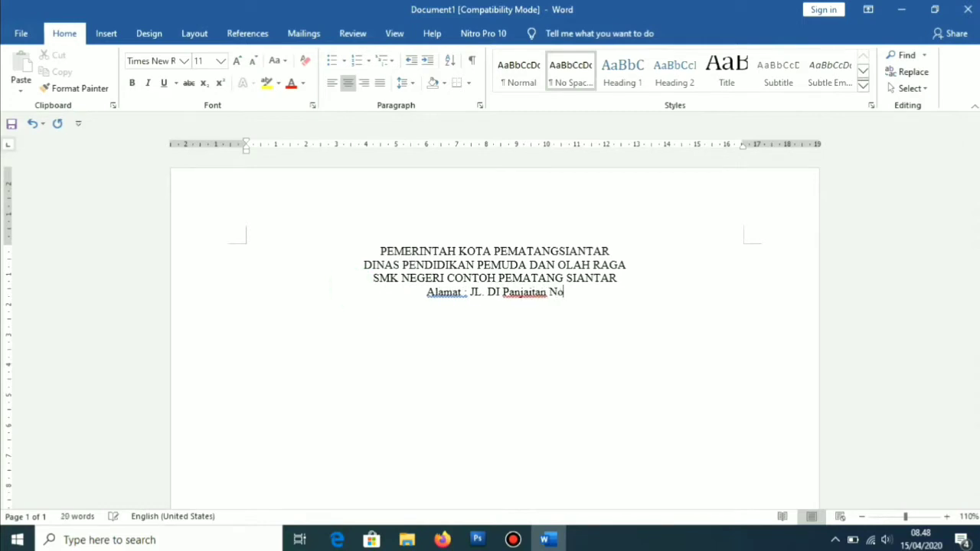
pyautogui.write('. 47 NH')
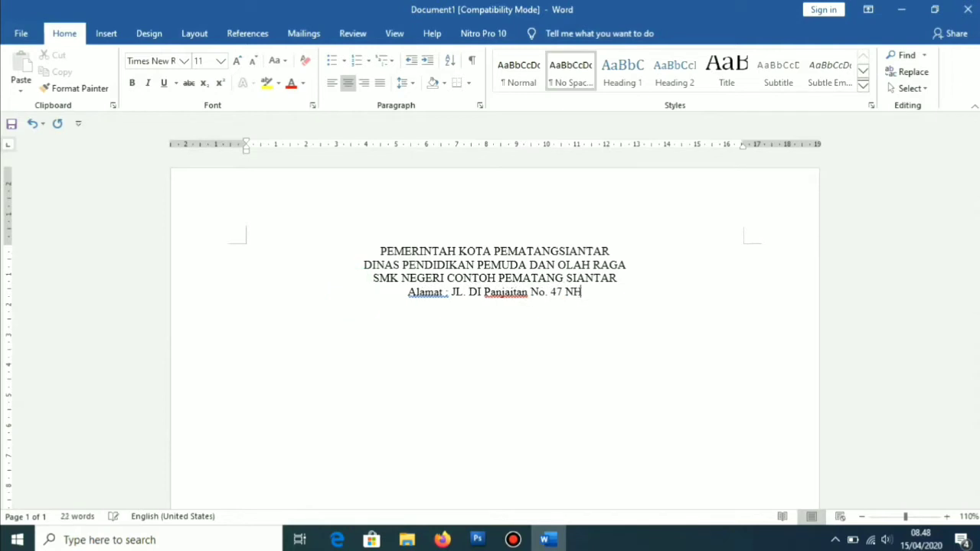
pyautogui.write(' Ke')
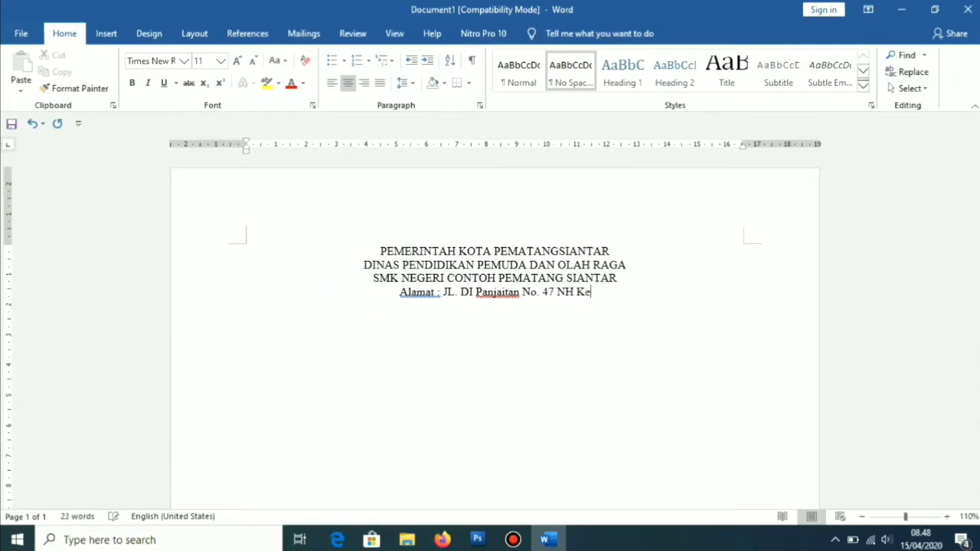
pyautogui.write('camatan')
pyautogui.press('BackSpace')
pyautogui.press('BackSpace')
pyautogui.press('BackSpace')
pyautogui.press('BackSpace')
pyautogui.press('BackSpace')
pyautogui.press('BackSpace')
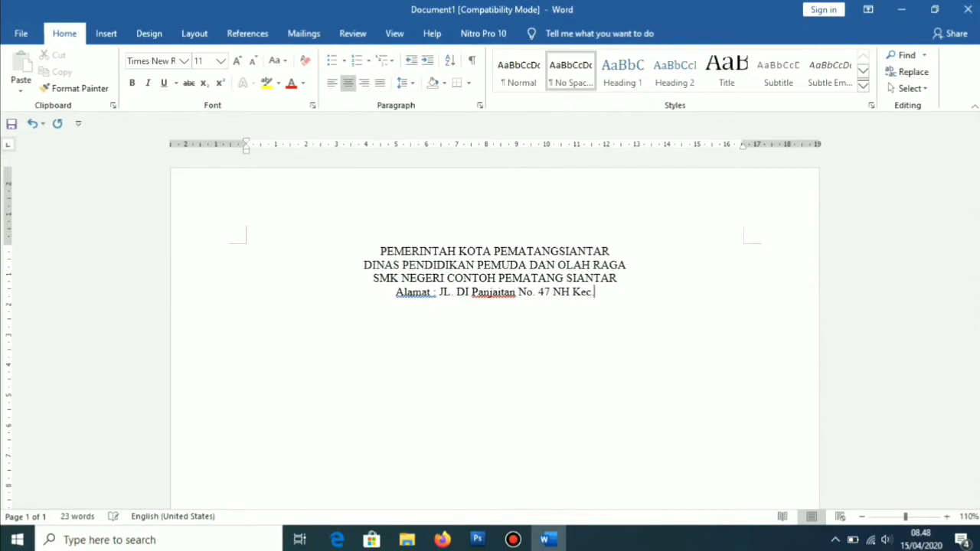
pyautogui.write('Siantar Marimbun')
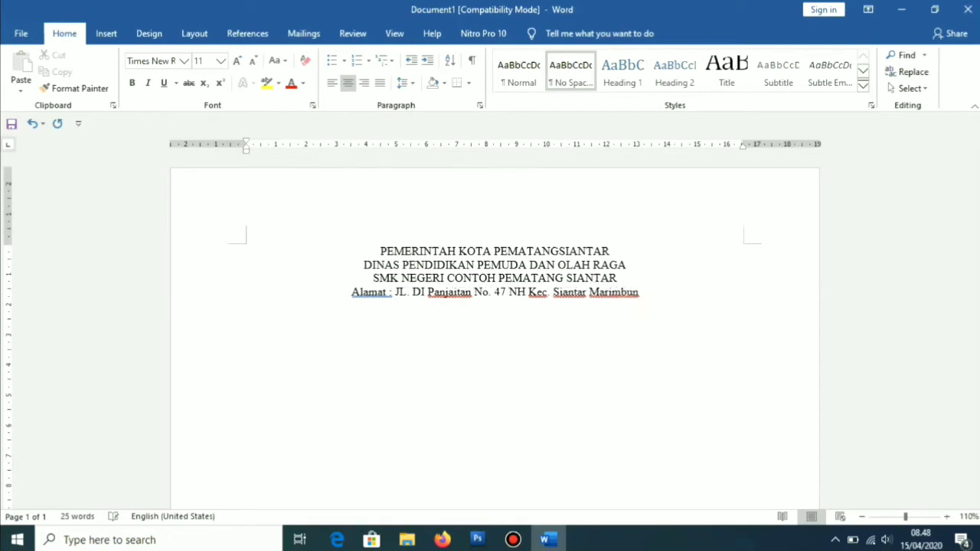
pyautogui.press('Return')
pyautogui.write('W')
pyautogui.write('ebsite :')
pyautogui.click(355, 288)
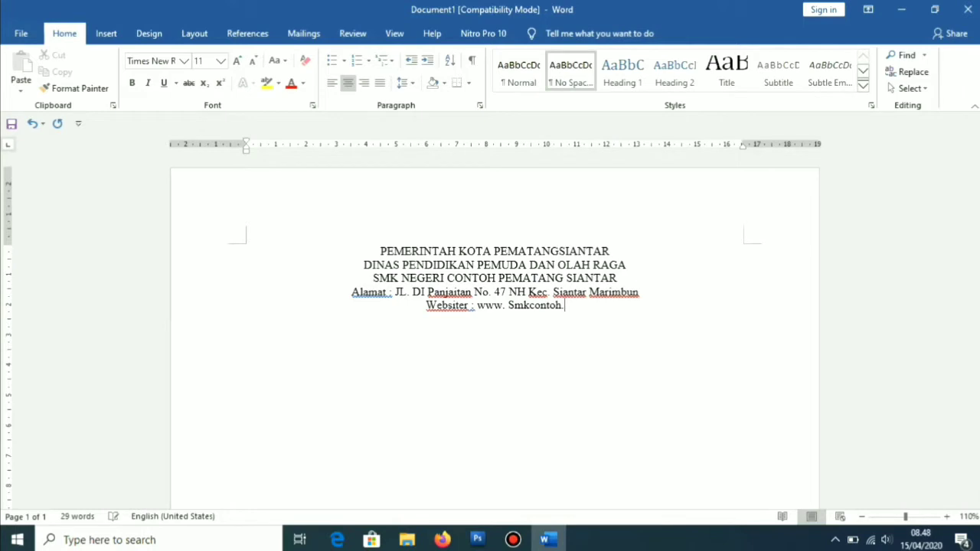
pyautogui.write('sc.id Email : smkcontoh')
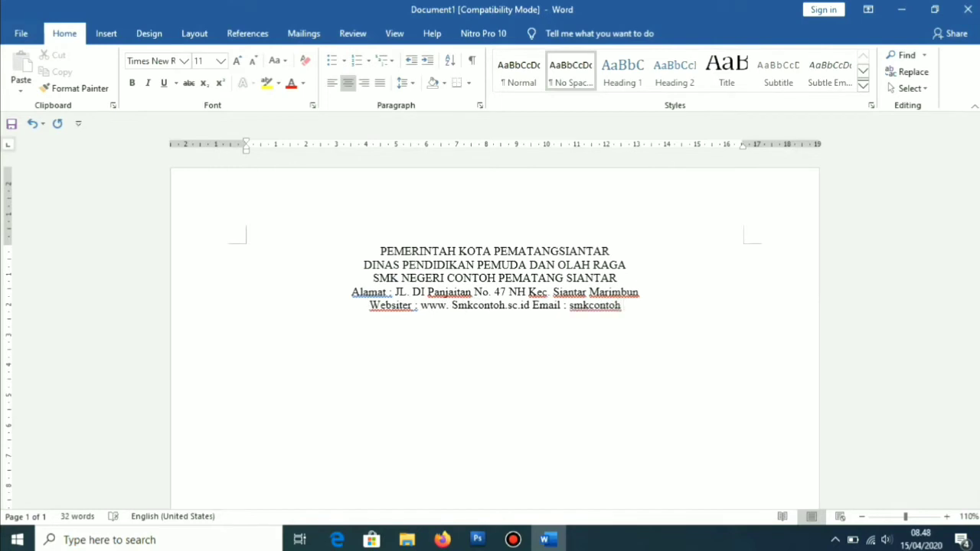
pyautogui.write(' @gmail.com')
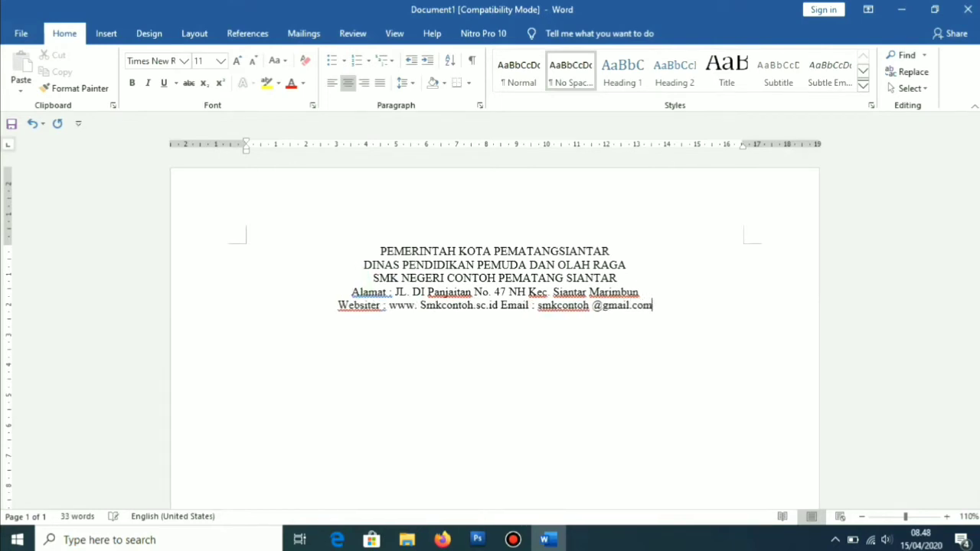
pyautogui.write(' Kode Pos : ')
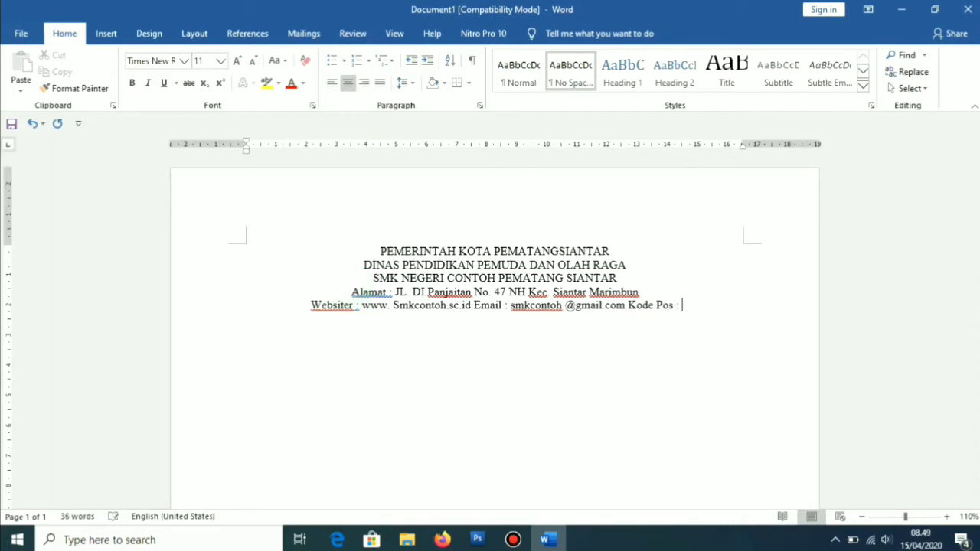
pyautogui.write('11234')
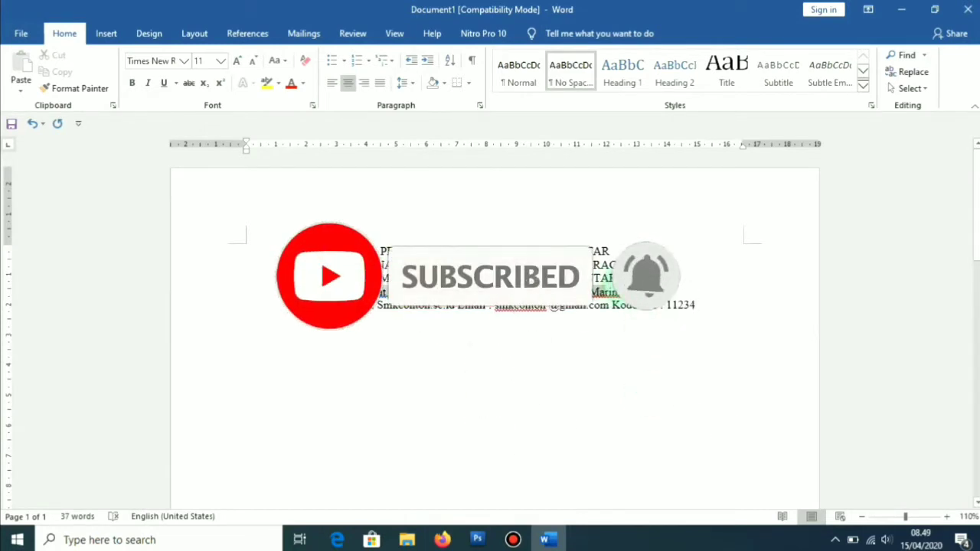
# Step: Set the font size of the three uppercase heading lines to 16
pyautogui.moveTo(616, 277); pyautogui.dragTo(380, 251)
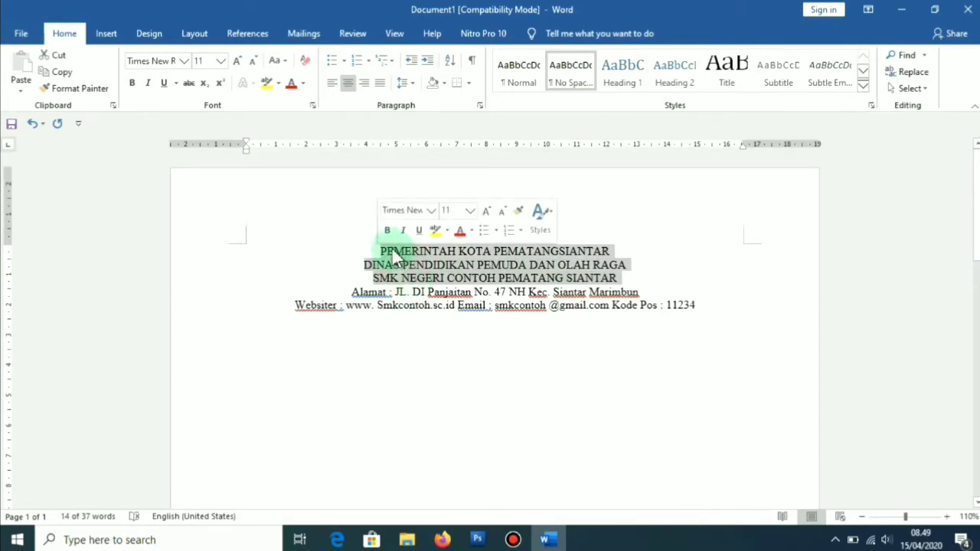
pyautogui.click(220, 62)
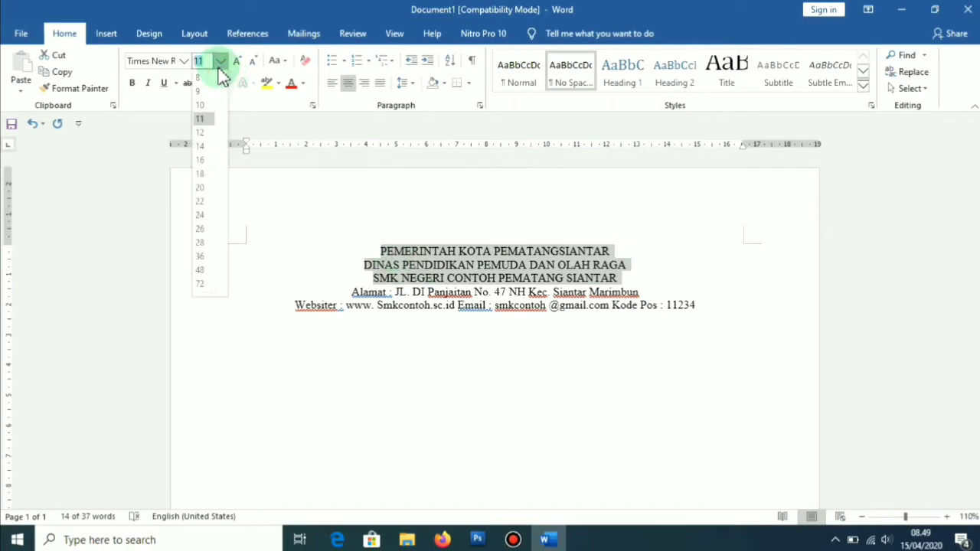
pyautogui.click(201, 160)
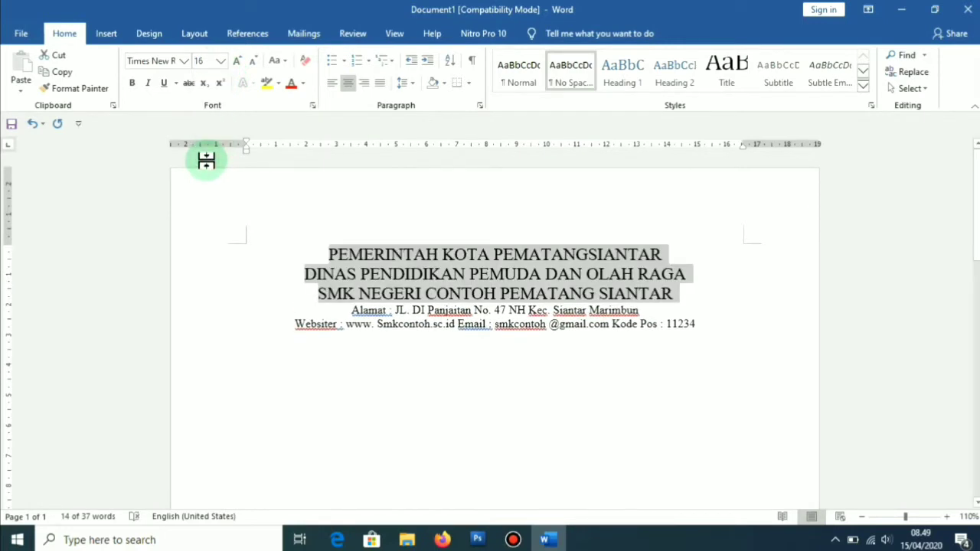
# Step: Set the font size of the address line and the website and e-mail line to 12
pyautogui.click(637, 323)
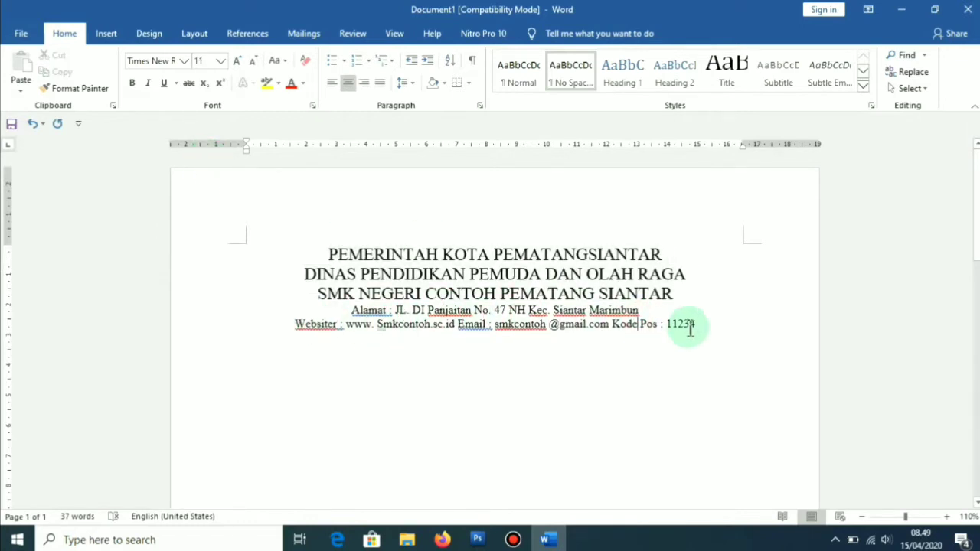
pyautogui.moveTo(718, 323); pyautogui.dragTo(322, 182)
pyautogui.click(220, 60)
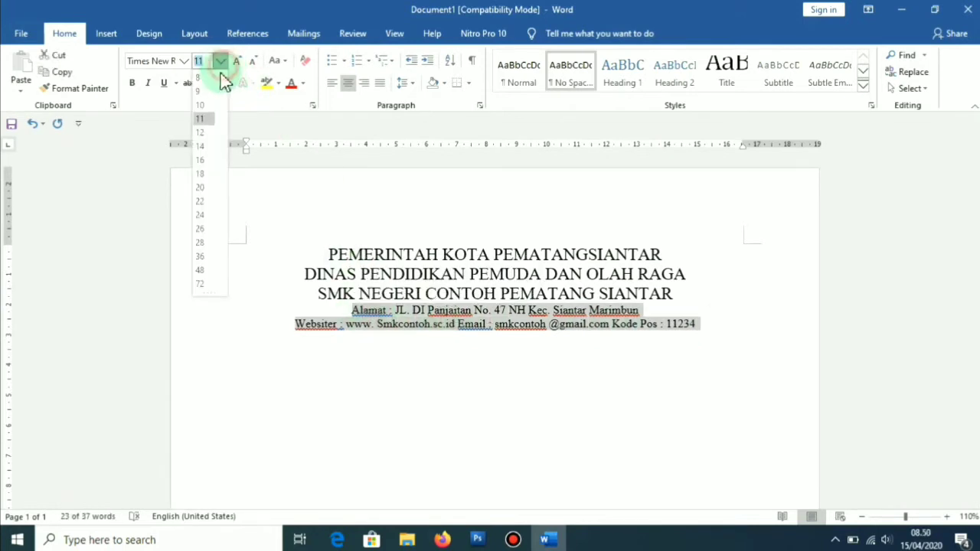
pyautogui.click(201, 132)
pyautogui.click(618, 350)
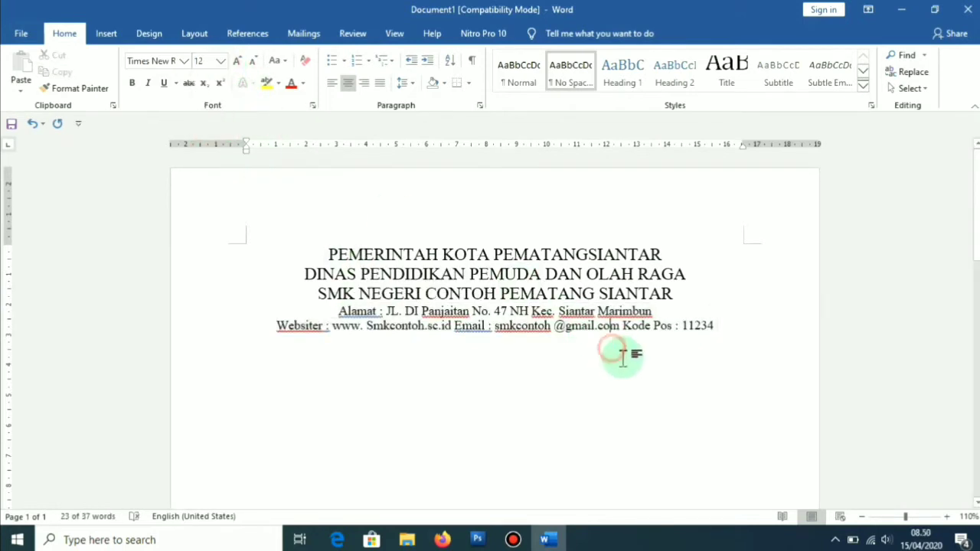
# Step: Insert the picture "Logo-Tutwuri-Handayani.-696x692" from the MEMBUAT KOP SURAT PART 1 folder on the empty line below the letterhead text
pyautogui.scroll(-1, 620, 367)
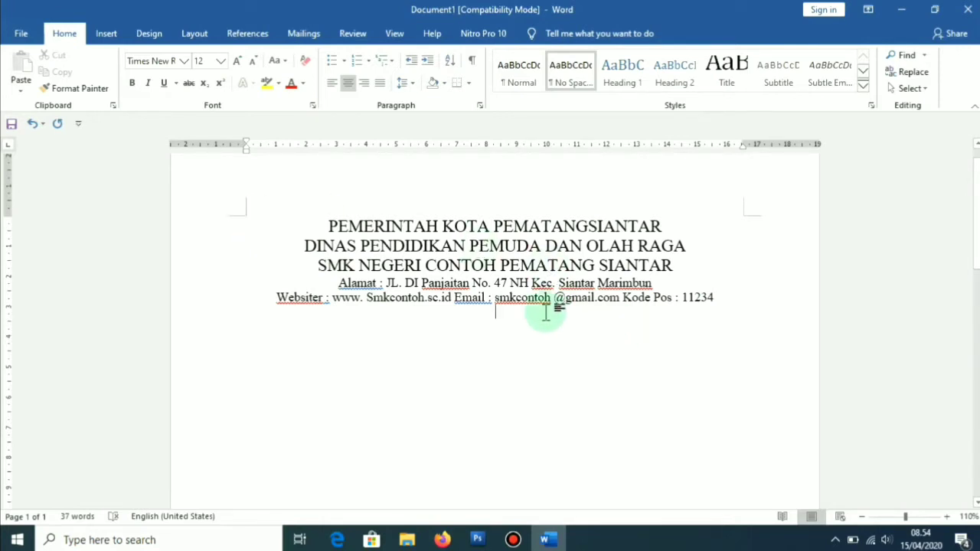
pyautogui.click(105, 33)
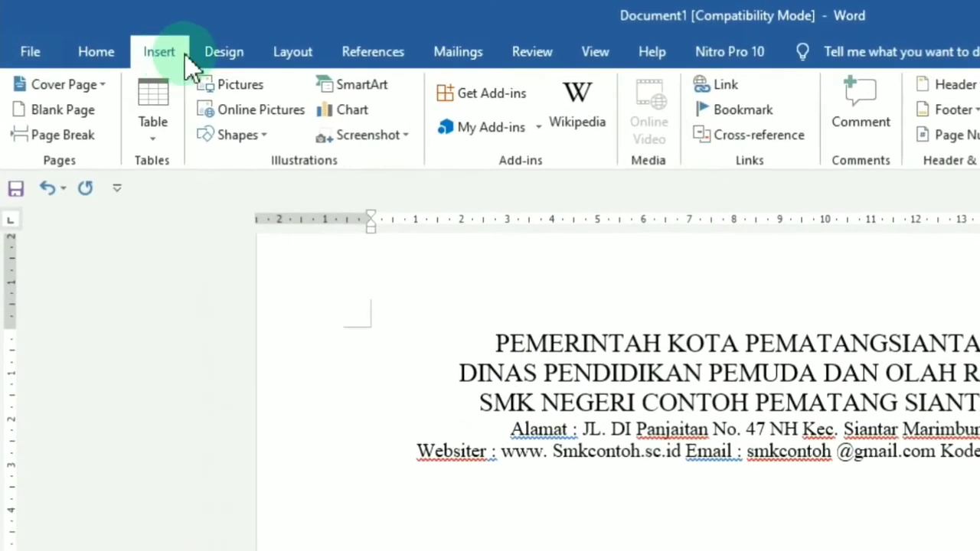
pyautogui.click(226, 82)
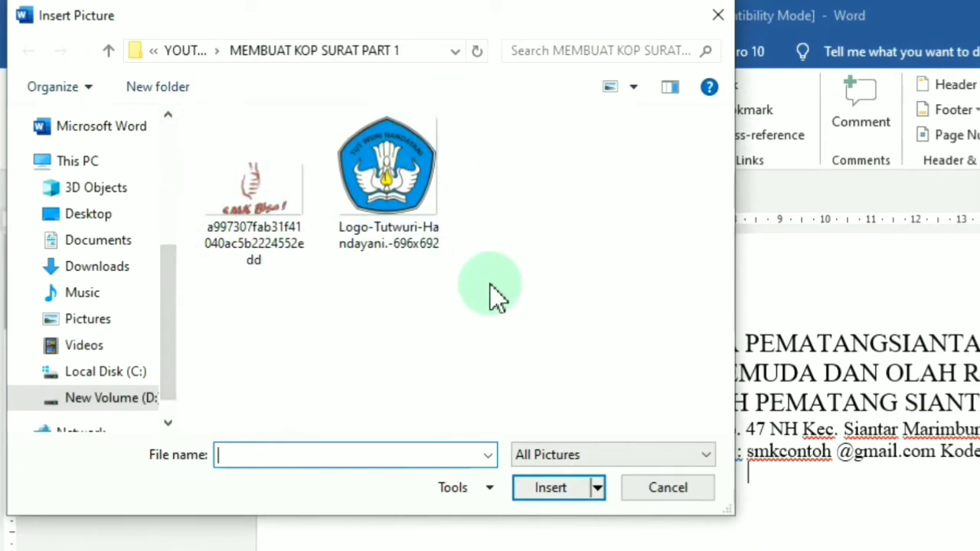
pyautogui.click(718, 15)
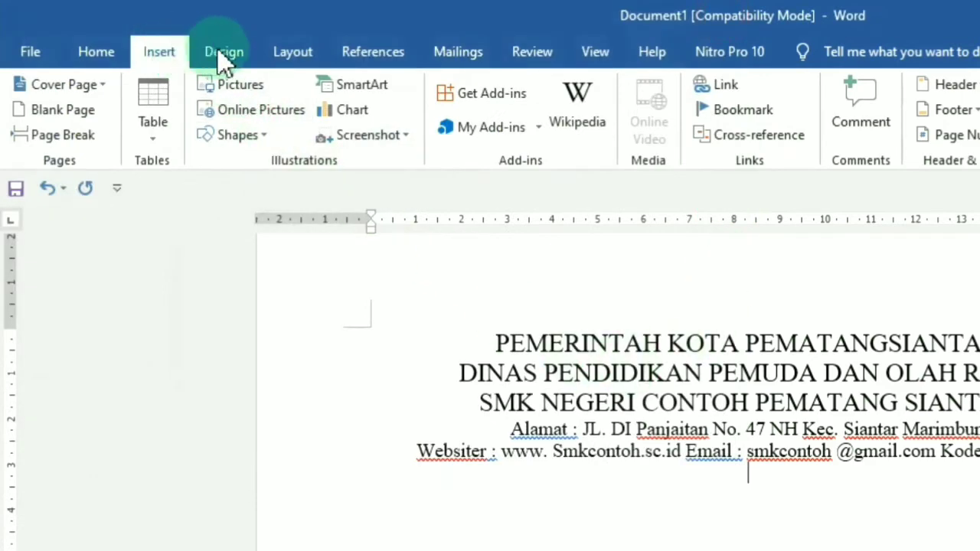
pyautogui.click(246, 85)
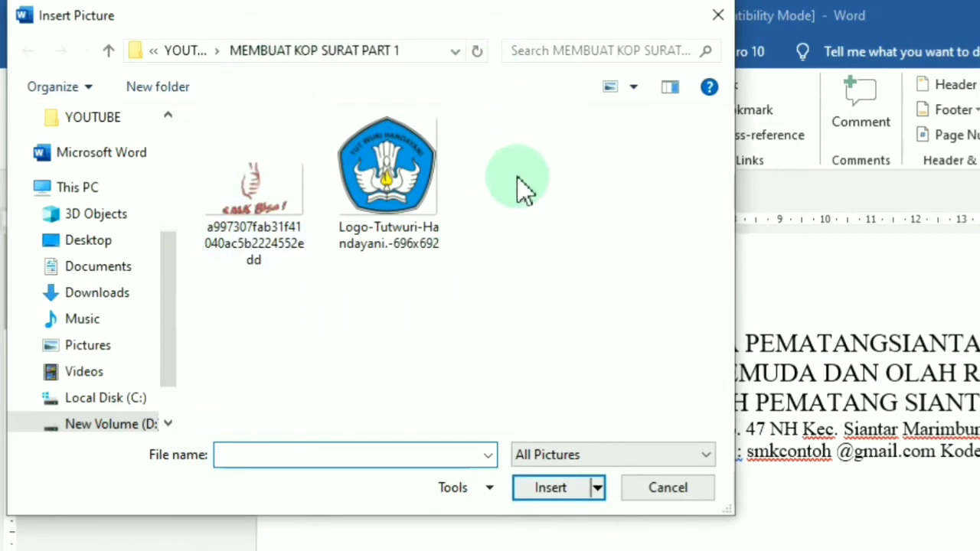
pyautogui.click(425, 186)
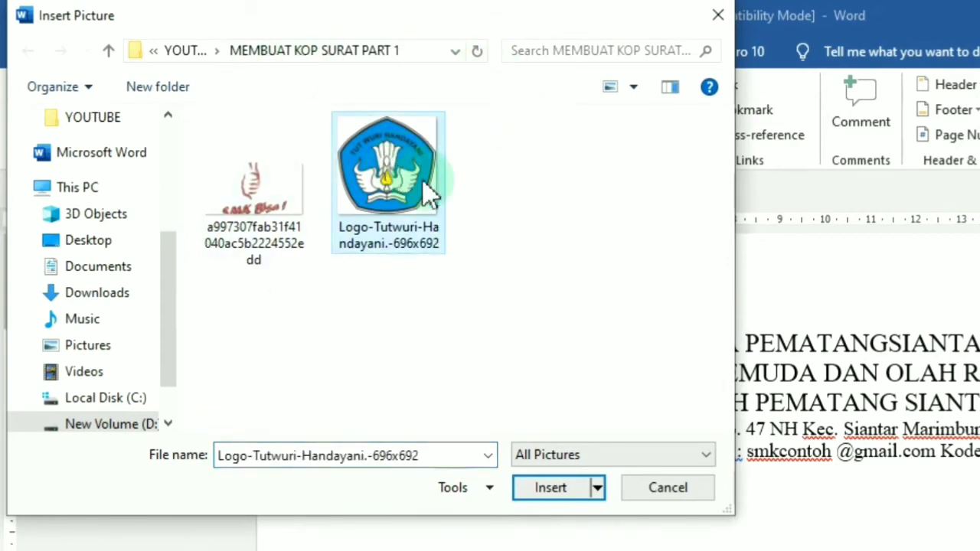
pyautogui.click(578, 487)
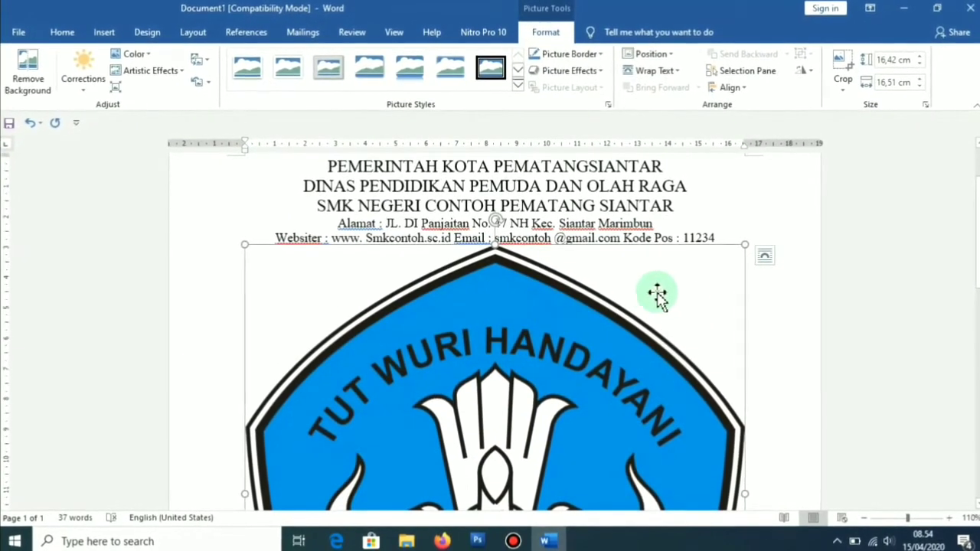
pyautogui.scroll(-2, 709, 322)
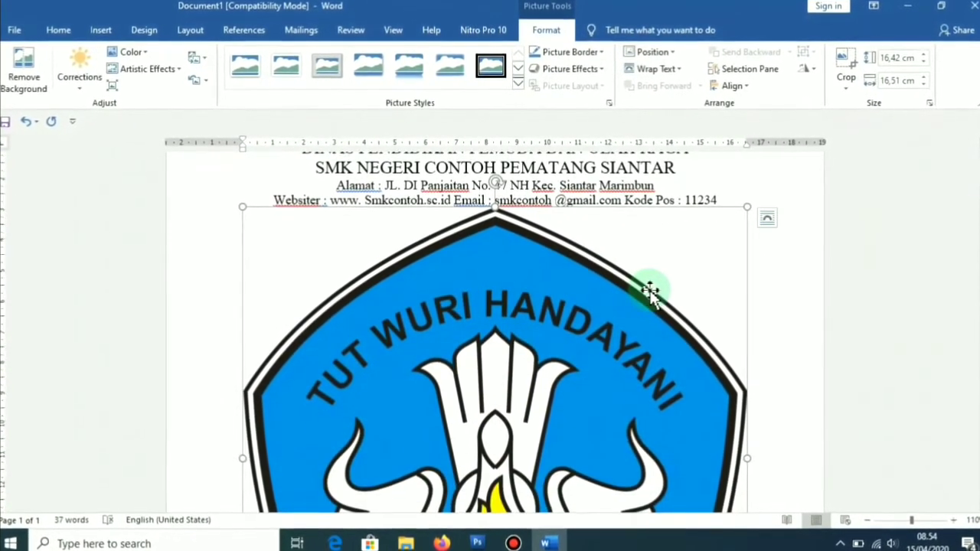
pyautogui.scroll(2, 650, 294)
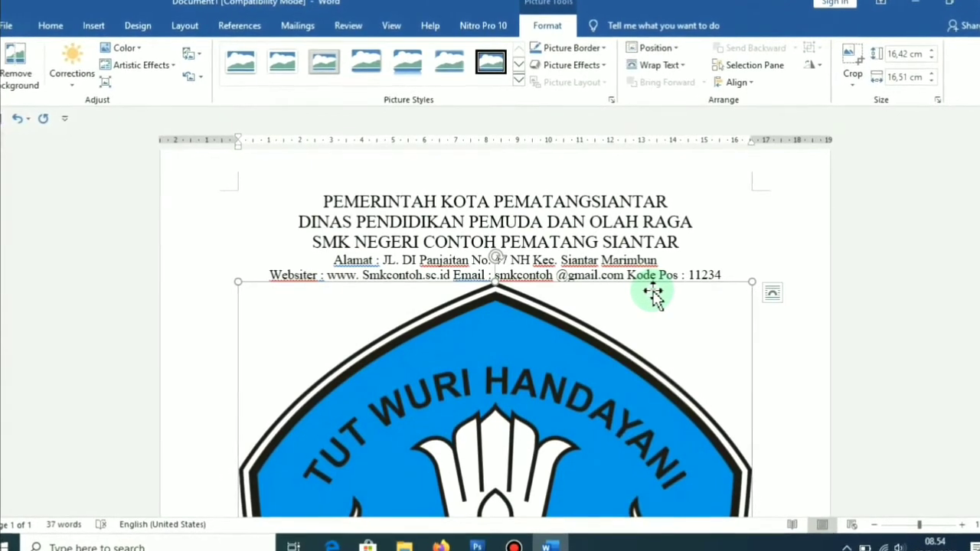
pyautogui.scroll(-1, 652, 295)
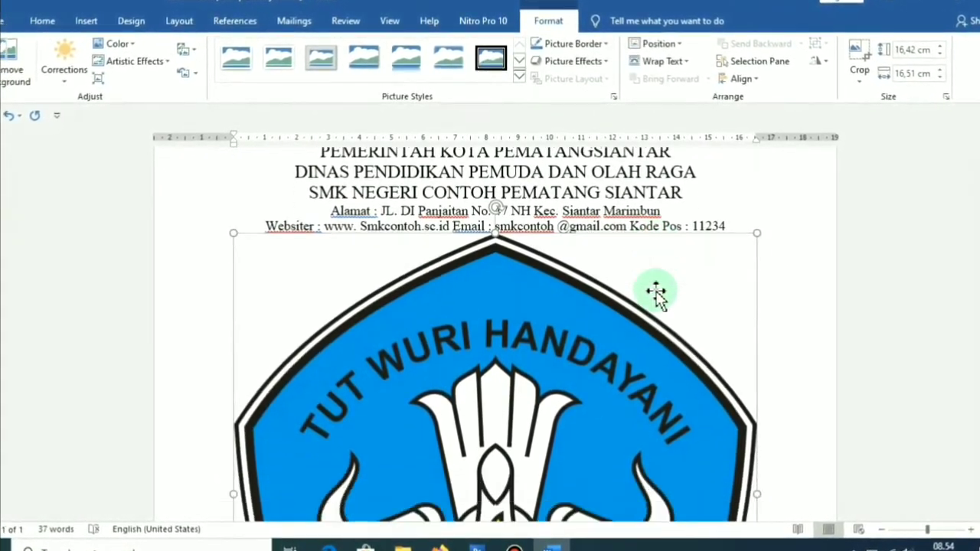
pyautogui.scroll(-3, 656, 294)
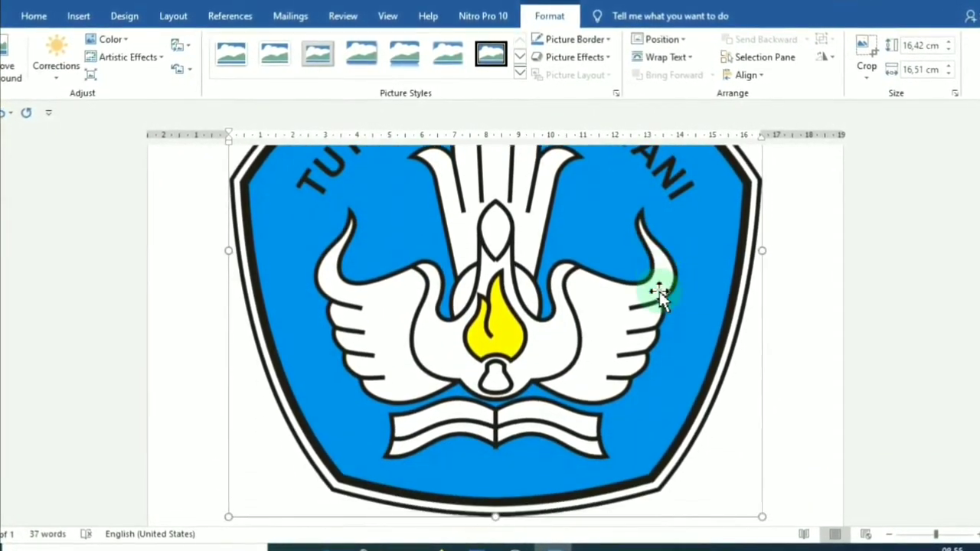
pyautogui.scroll(-3, 659, 291)
pyautogui.scroll(3, 660, 294)
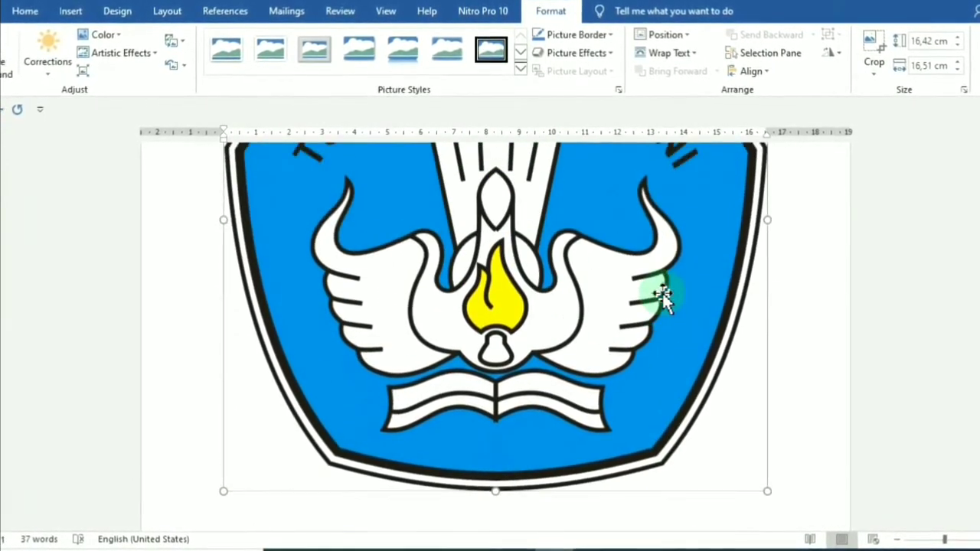
pyautogui.scroll(5, 662, 297)
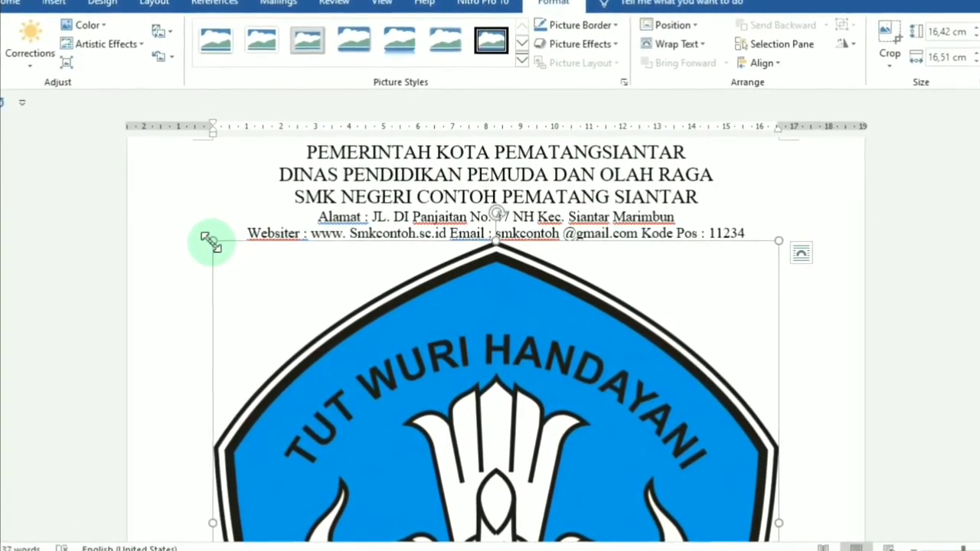
# Step: Shrink the Tut Wuri Handayani logo proportionally from its corner to about 3.38 cm high by 3.4 cm wide
pyautogui.scroll(-3, 805, 280)
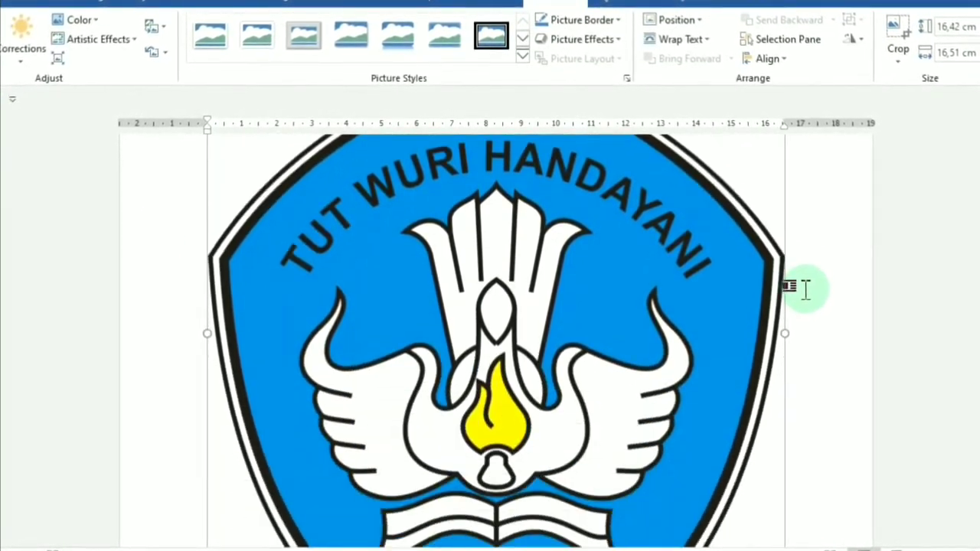
pyautogui.scroll(-5, 805, 289)
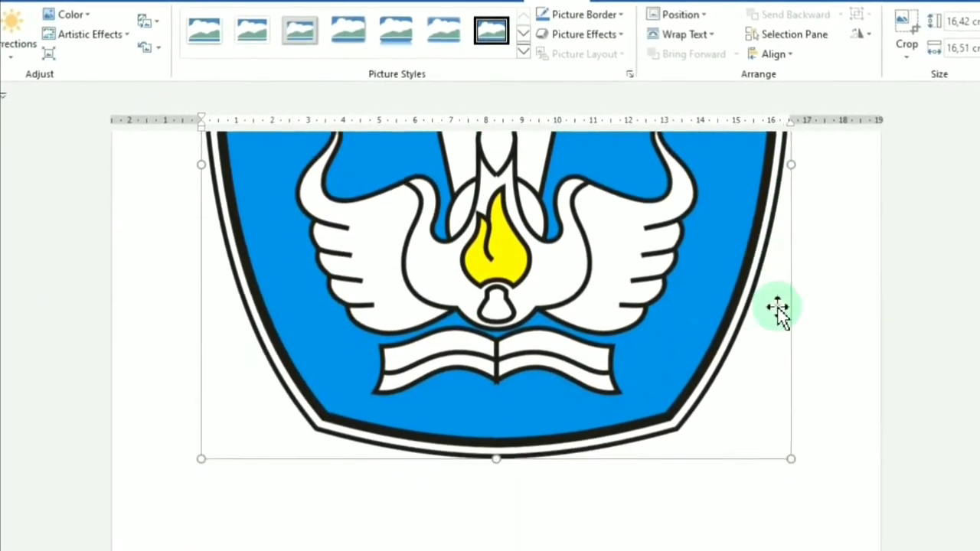
pyautogui.scroll(-1, 777, 310)
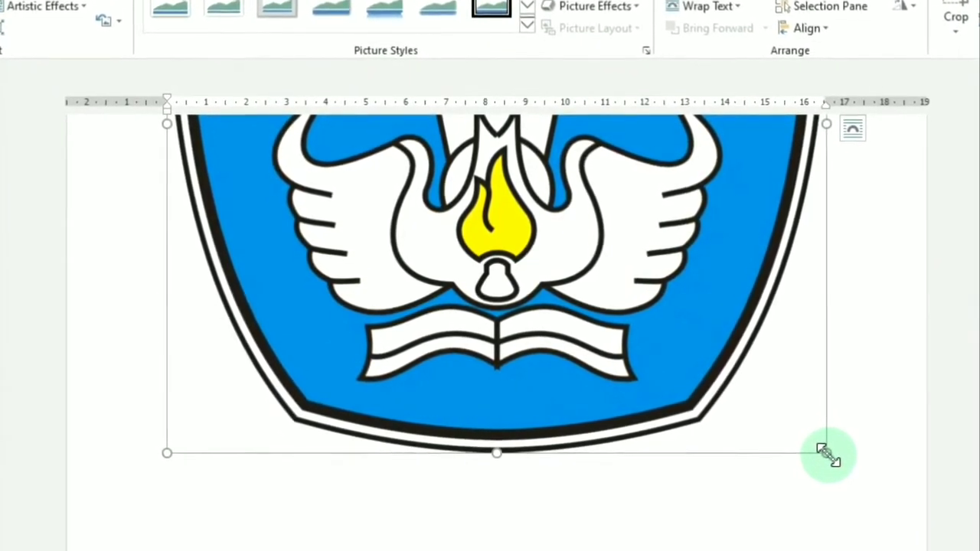
pyautogui.moveTo(836, 458); pyautogui.dragTo(612, 149)
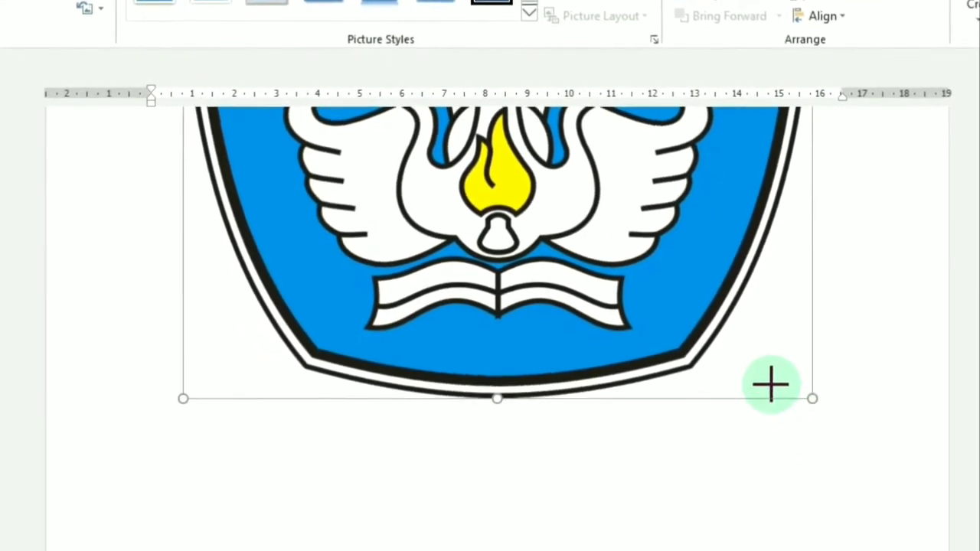
pyautogui.scroll(5, 612, 153)
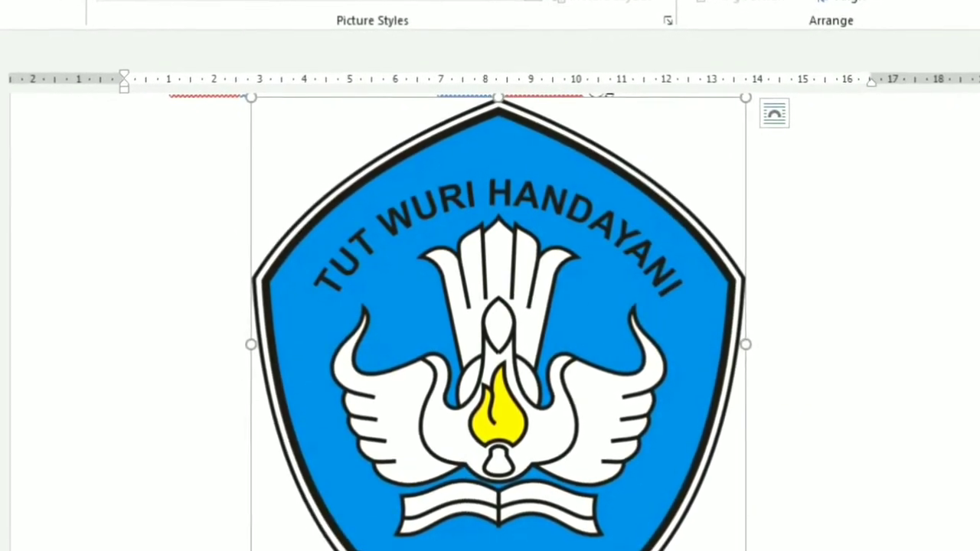
pyautogui.moveTo(722, 546); pyautogui.dragTo(532, 171)
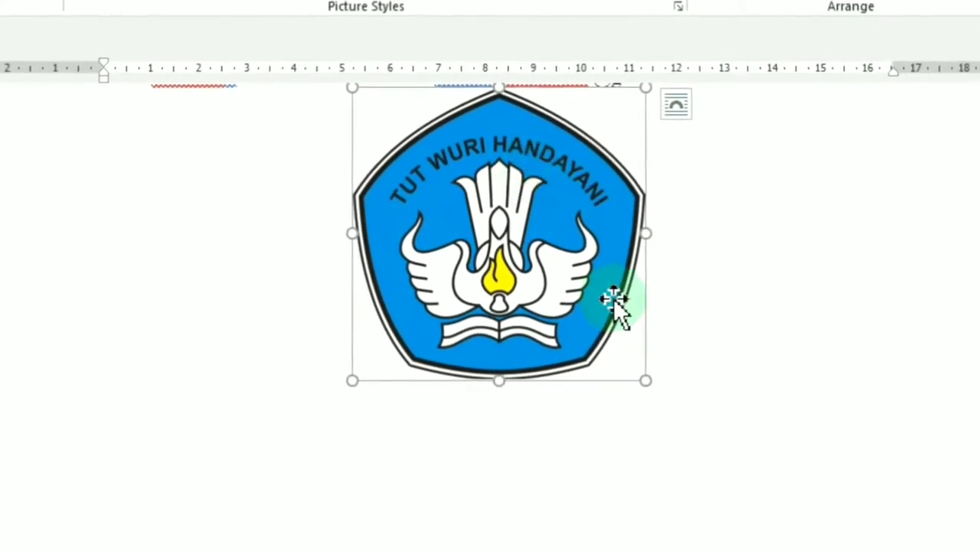
pyautogui.moveTo(643, 379); pyautogui.dragTo(541, 175)
pyautogui.scroll(5, 551, 204)
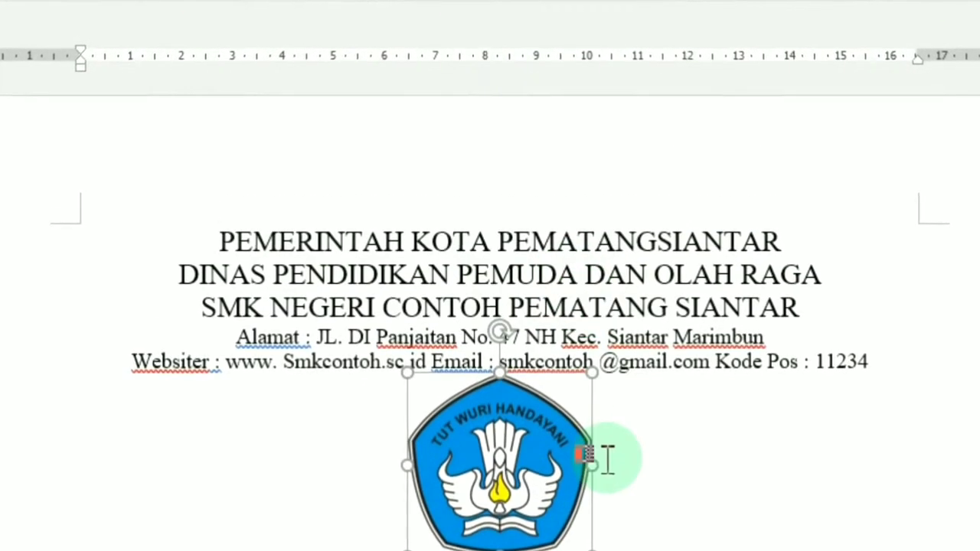
pyautogui.scroll(-2, 607, 460)
pyautogui.moveTo(592, 498); pyautogui.dragTo(593, 501)
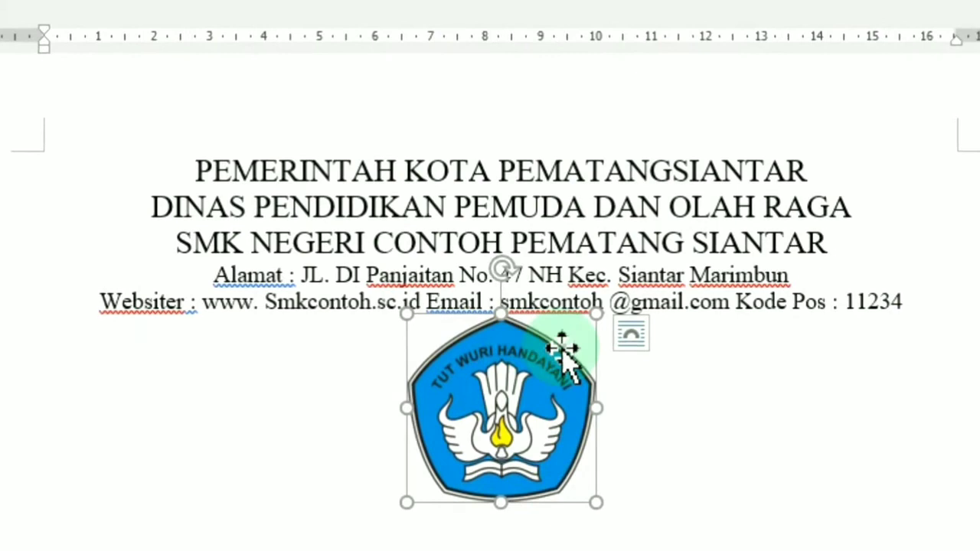
# Step: Move the Tut Wuri Handayani logo to the end of the second heading line and set its text wrapping to Behind Text
pyautogui.click(522, 428)
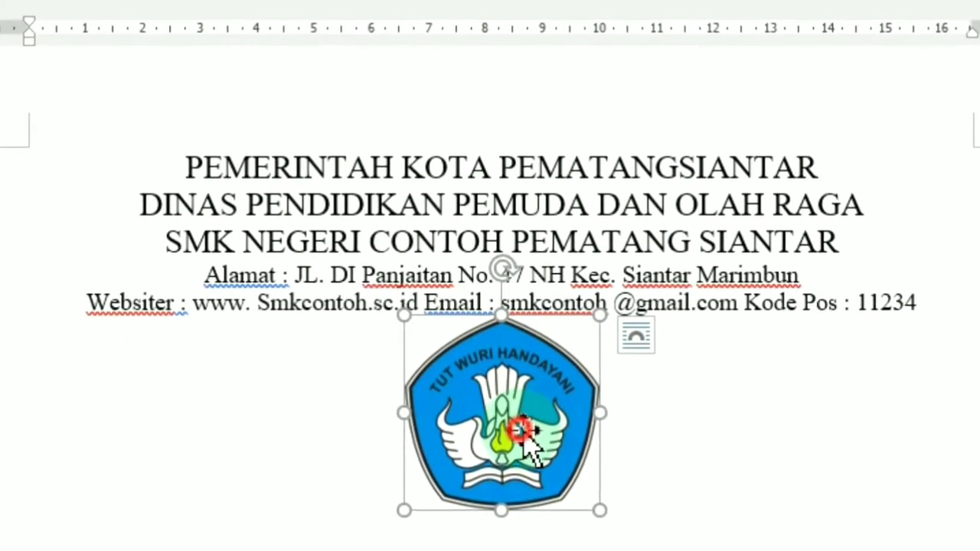
pyautogui.moveTo(522, 428); pyautogui.dragTo(958, 217)
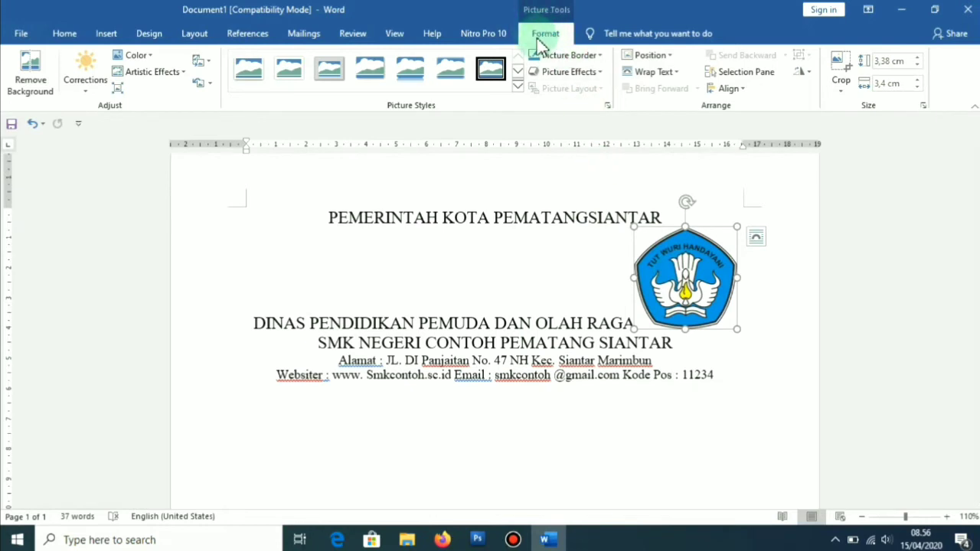
pyautogui.click(673, 72)
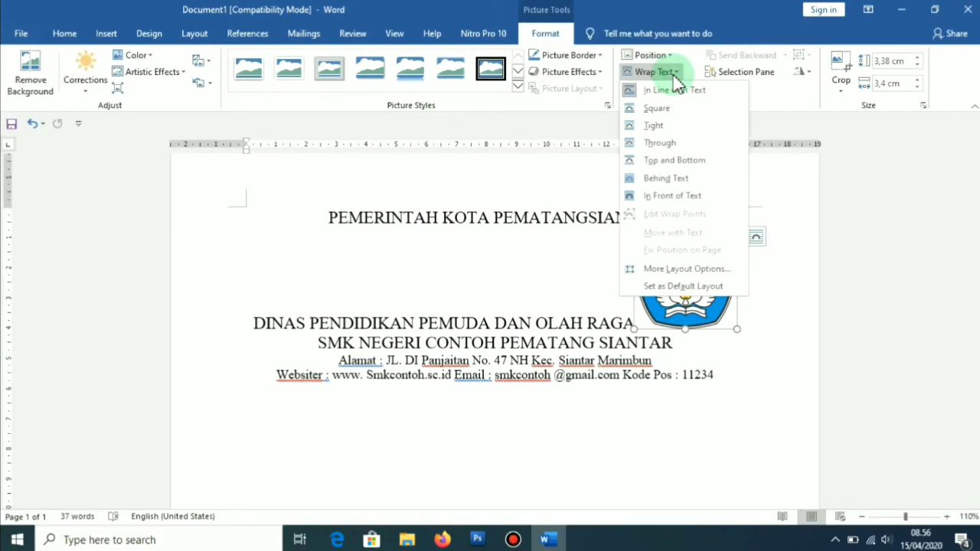
pyautogui.click(673, 181)
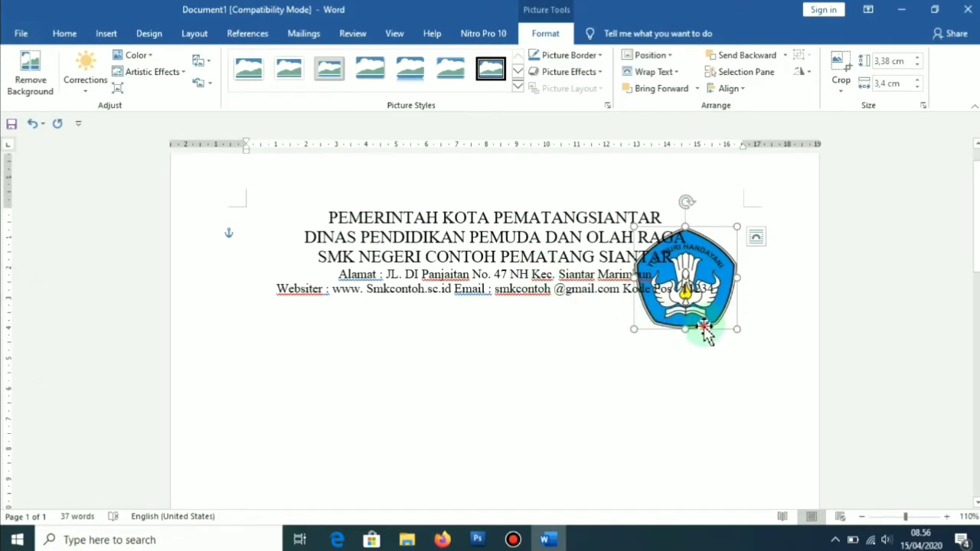
# Step: Place the Tut Wuri Handayani logo to the right of the heading lines and shrink it to about 2.67 by 2.68 cm
pyautogui.moveTo(703, 327); pyautogui.dragTo(739, 306)
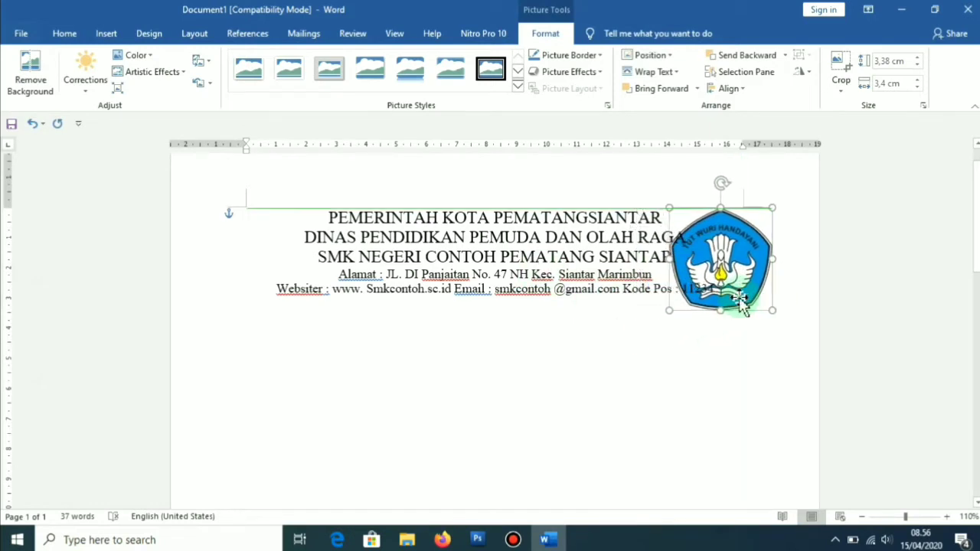
pyautogui.moveTo(671, 311); pyautogui.dragTo(694, 287)
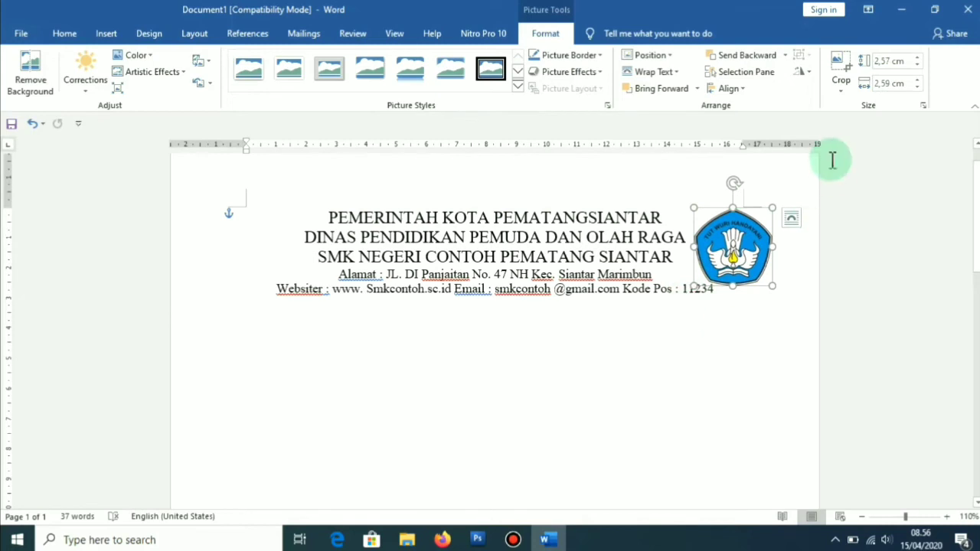
pyautogui.moveTo(773, 286); pyautogui.dragTo(774, 288)
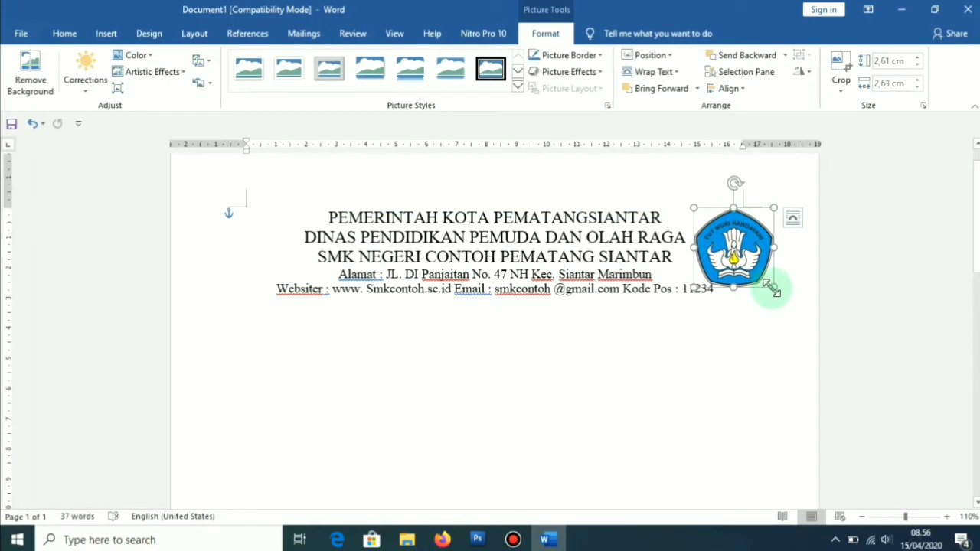
pyautogui.moveTo(773, 288); pyautogui.dragTo(774, 286)
pyautogui.click(742, 329)
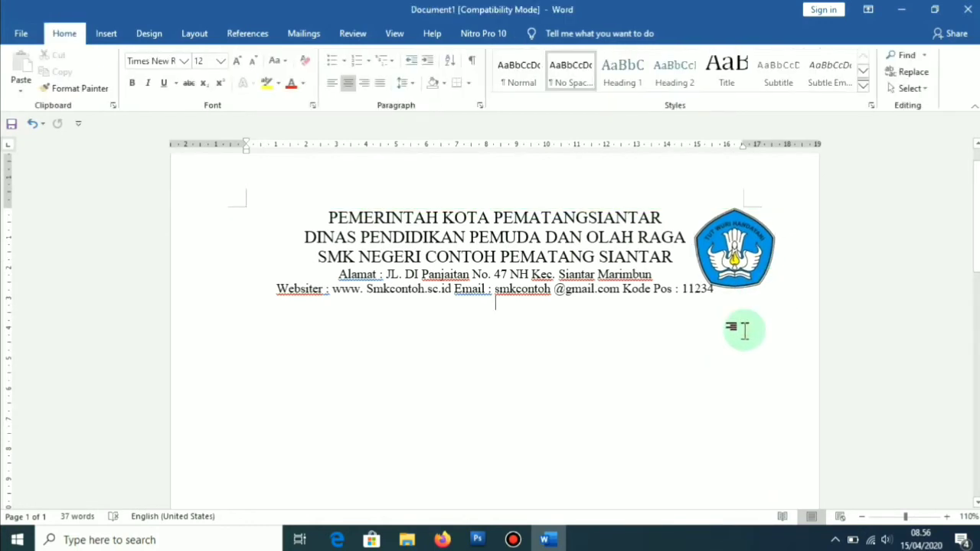
pyautogui.click(746, 264)
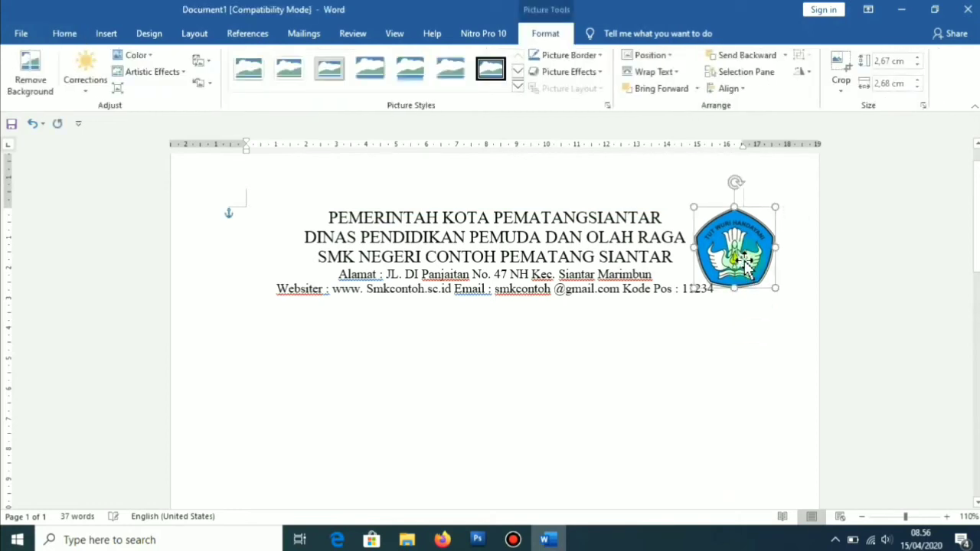
pyautogui.click(616, 393)
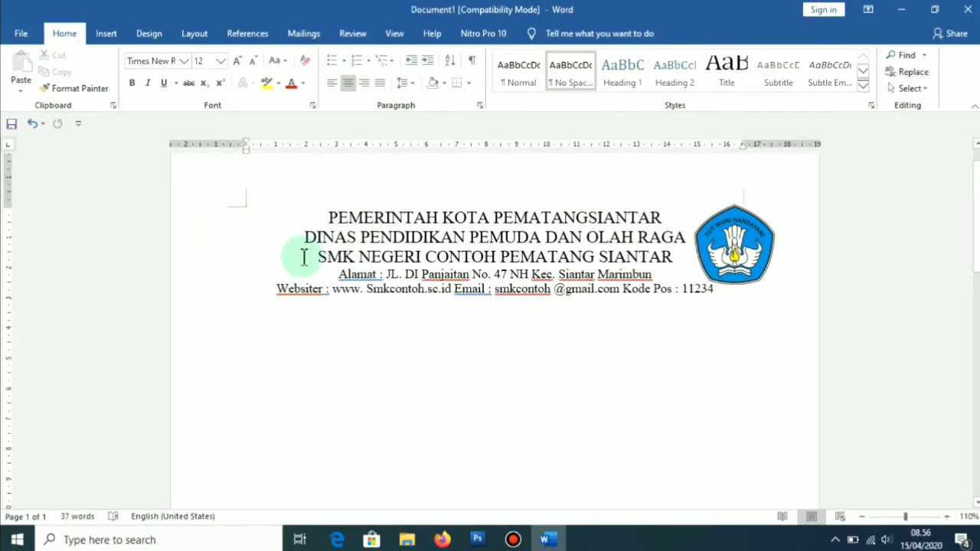
pyautogui.click(105, 38)
pyautogui.click(154, 55)
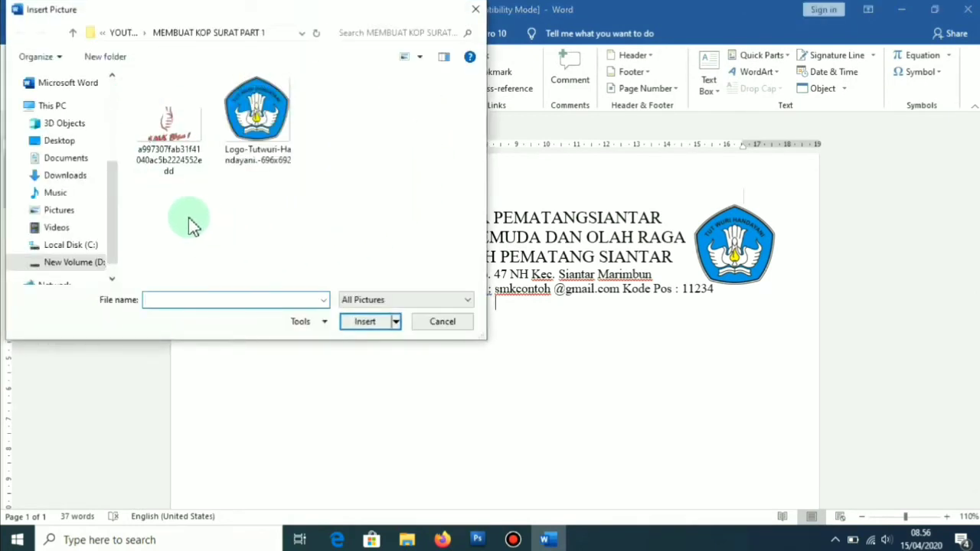
pyautogui.click(470, 10)
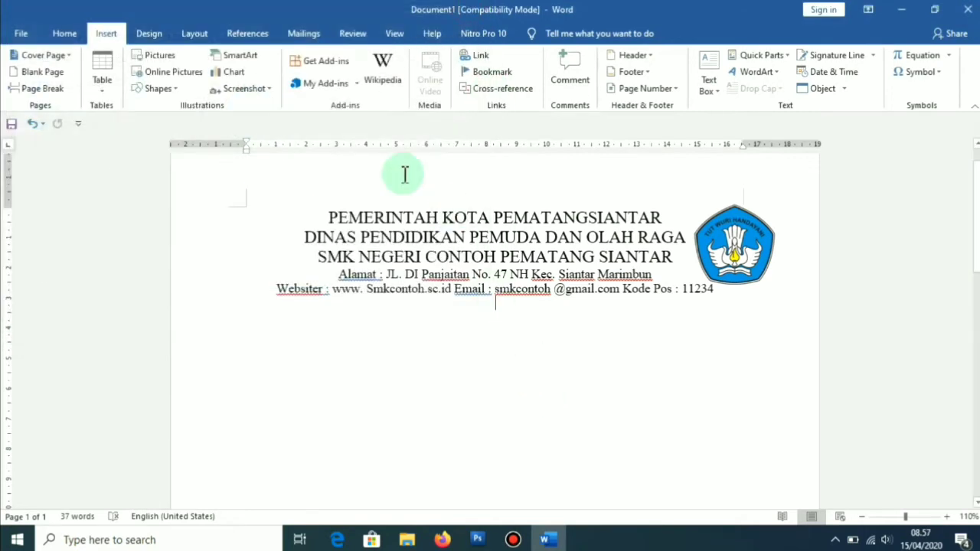
# Step: Insert the picture "a997307fab31f41040ac5b2224552edd" from the MEMBUAT KOP SURAT PART 1 folder below the contact line
pyautogui.click(147, 55)
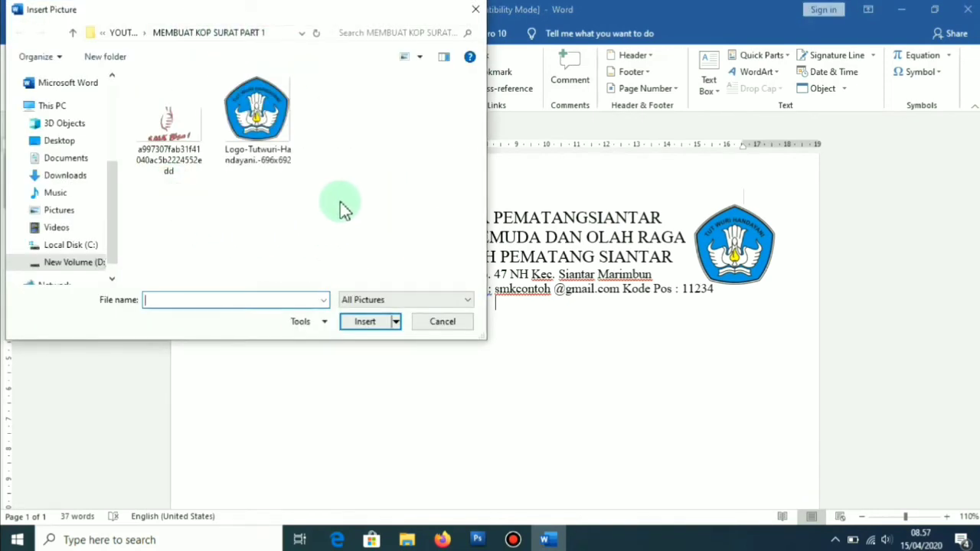
pyautogui.click(175, 141)
pyautogui.click(361, 321)
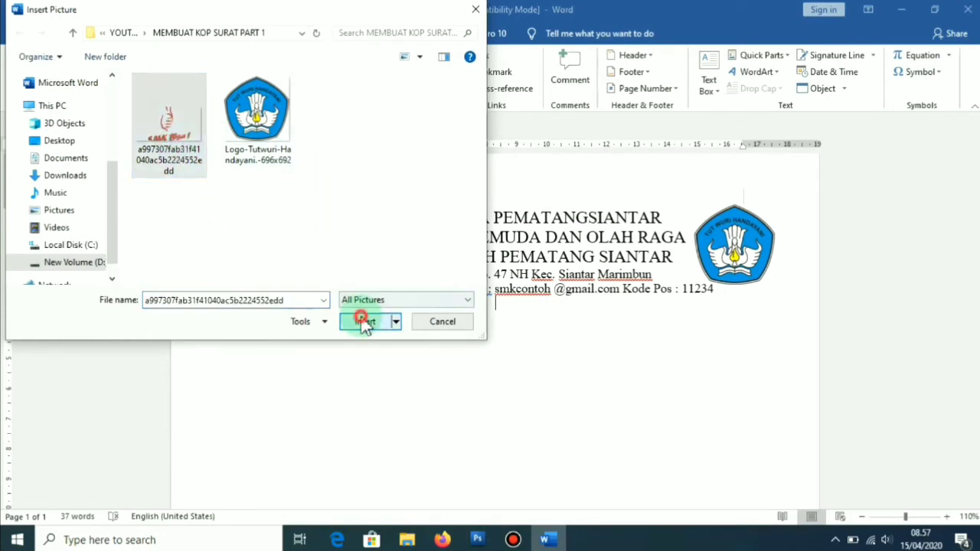
# Step: Shrink the "SMK Bisa !" picture proportionally to about 2.4 cm high by 4.56 cm wide
pyautogui.scroll(-4, 507, 229)
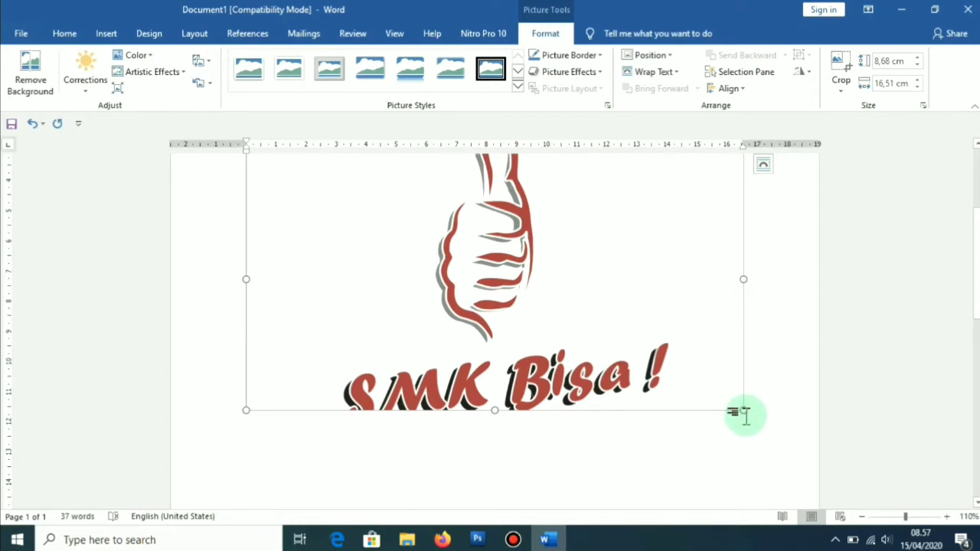
pyautogui.moveTo(744, 411); pyautogui.dragTo(525, 197)
pyautogui.scroll(3, 590, 278)
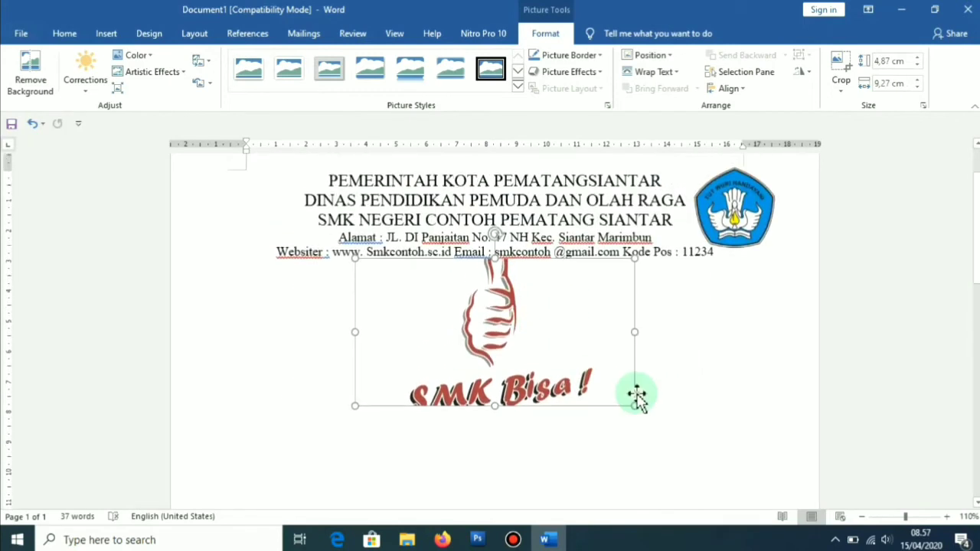
pyautogui.moveTo(630, 402); pyautogui.dragTo(538, 283)
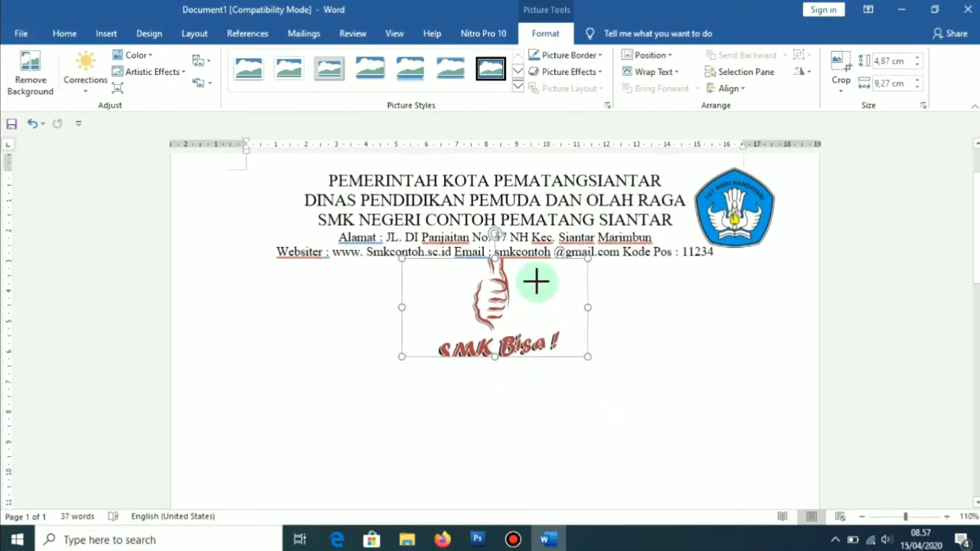
pyautogui.moveTo(588, 354); pyautogui.dragTo(562, 331)
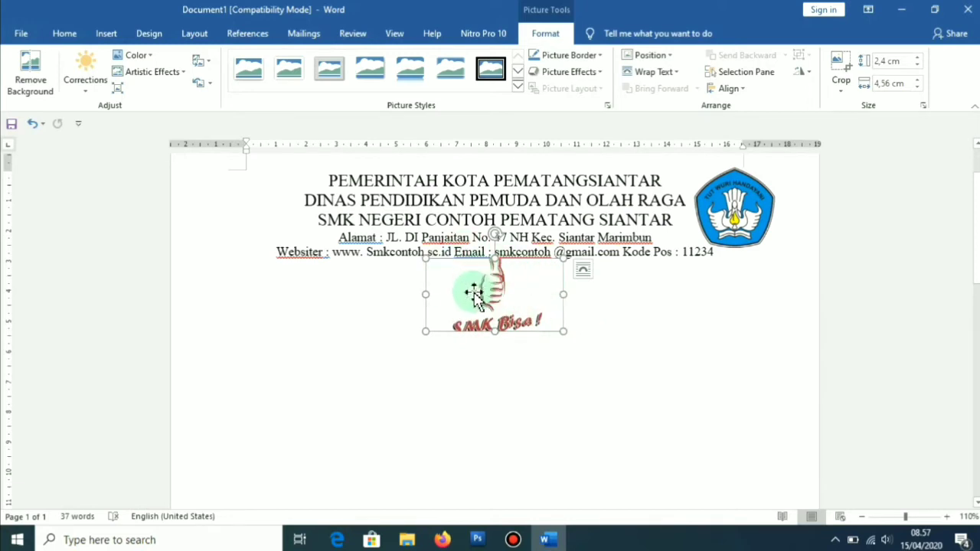
# Step: Move the "SMK Bisa !" picture to the start of the second heading line and set its text wrapping to Behind Text
pyautogui.moveTo(498, 295); pyautogui.dragTo(282, 197)
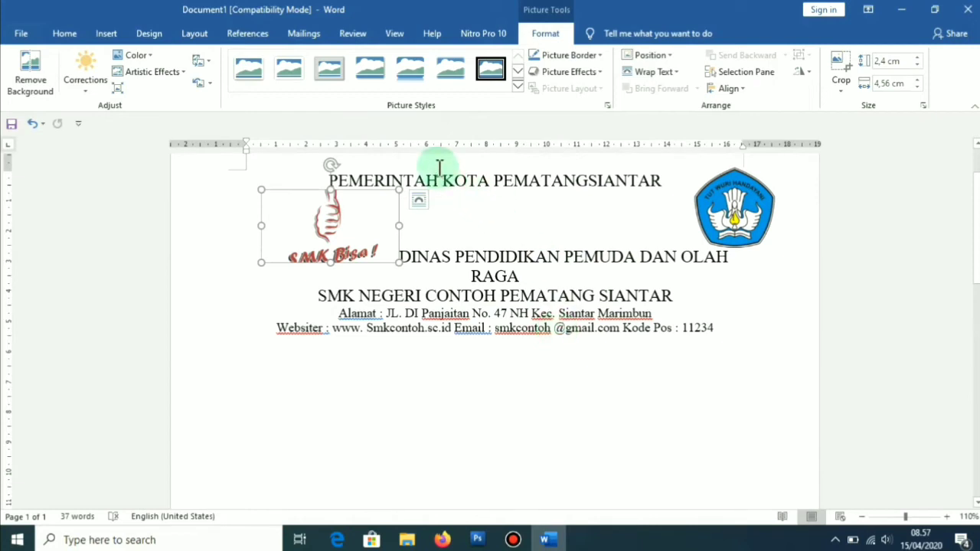
pyautogui.click(331, 222)
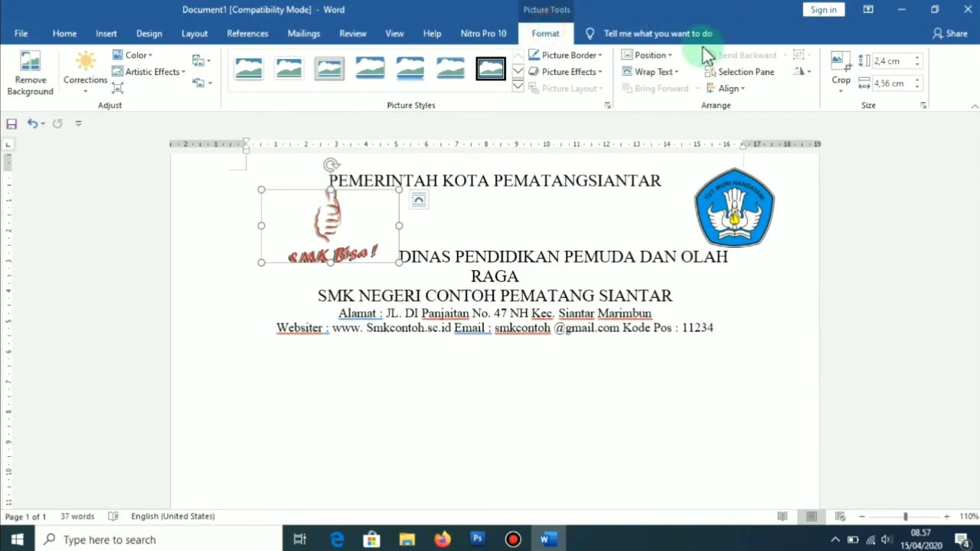
pyautogui.click(674, 72)
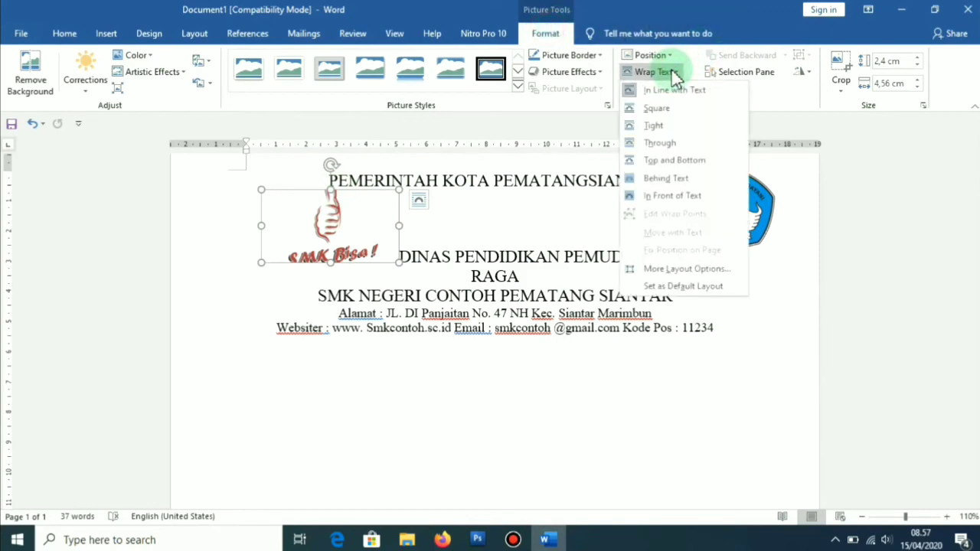
pyautogui.click(659, 179)
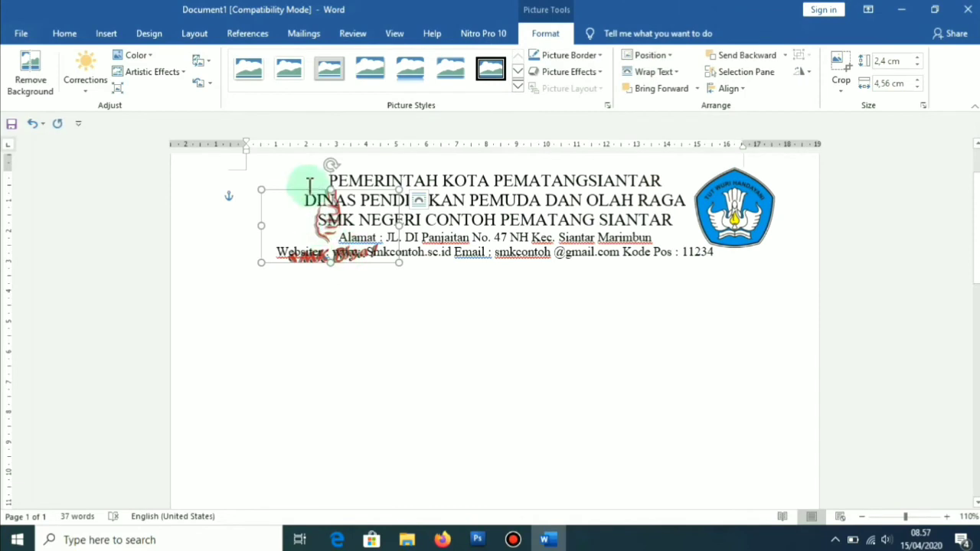
# Step: Place the "SMK Bisa !" picture to the left of the heading lines and narrow it to about 3.8 cm wide
pyautogui.moveTo(310, 190)
pyautogui.mouseDown()
pyautogui.moveTo(271, 177)
pyautogui.moveTo(301, 175)
pyautogui.mouseUp()
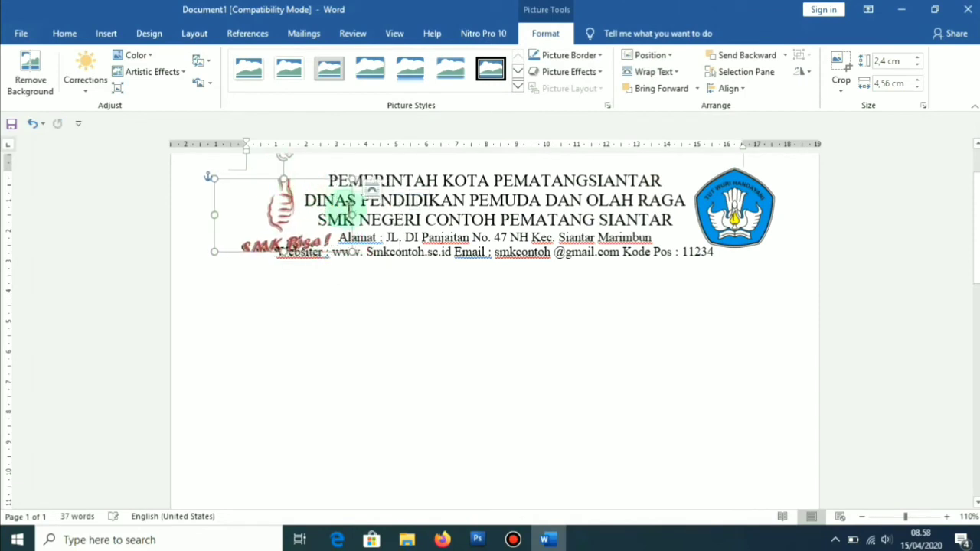
pyautogui.moveTo(345, 215); pyautogui.dragTo(330, 215)
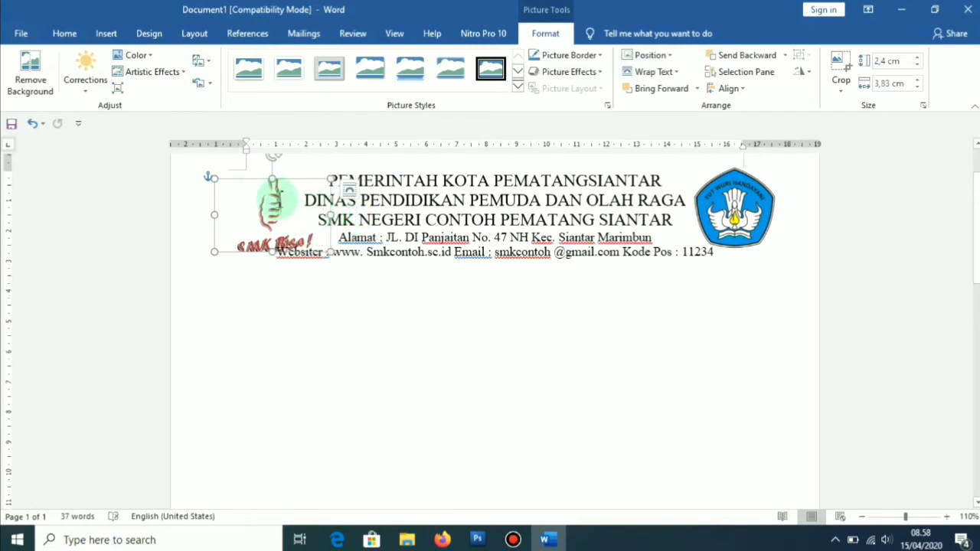
pyautogui.moveTo(283, 184); pyautogui.dragTo(289, 172)
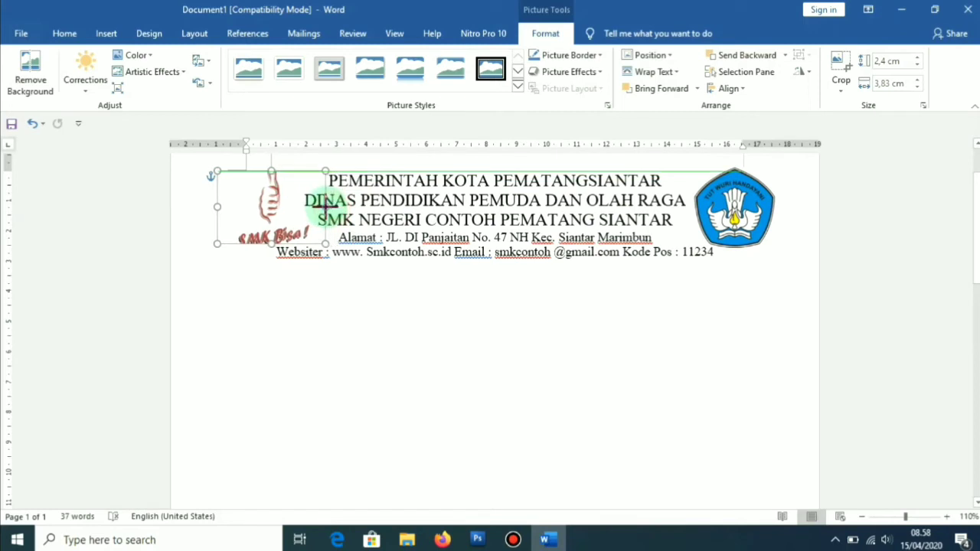
pyautogui.click(383, 276)
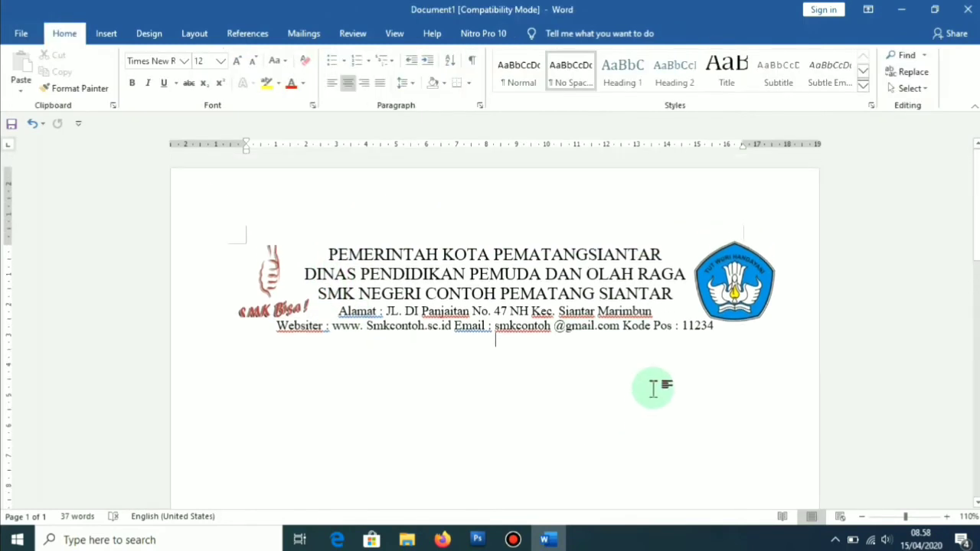
# Step: Draw a line shape about 18 cm long below the website and e-mail line, spanning from logo to logo
pyautogui.scroll(-1, 646, 360)
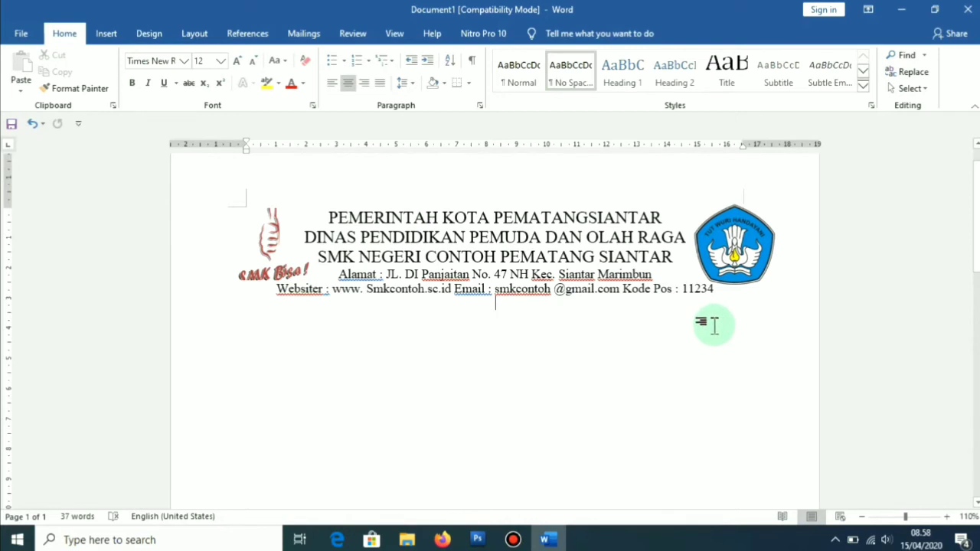
pyautogui.click(107, 35)
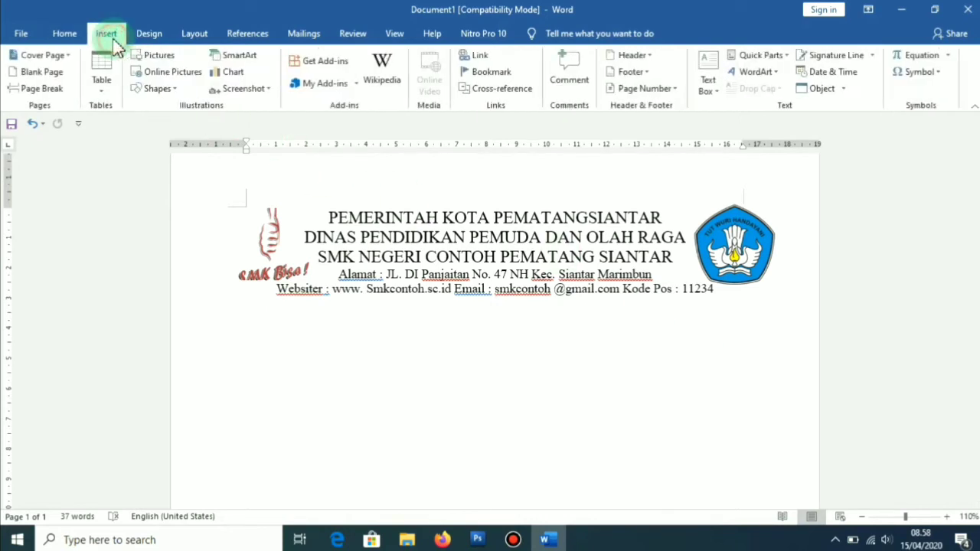
pyautogui.click(168, 94)
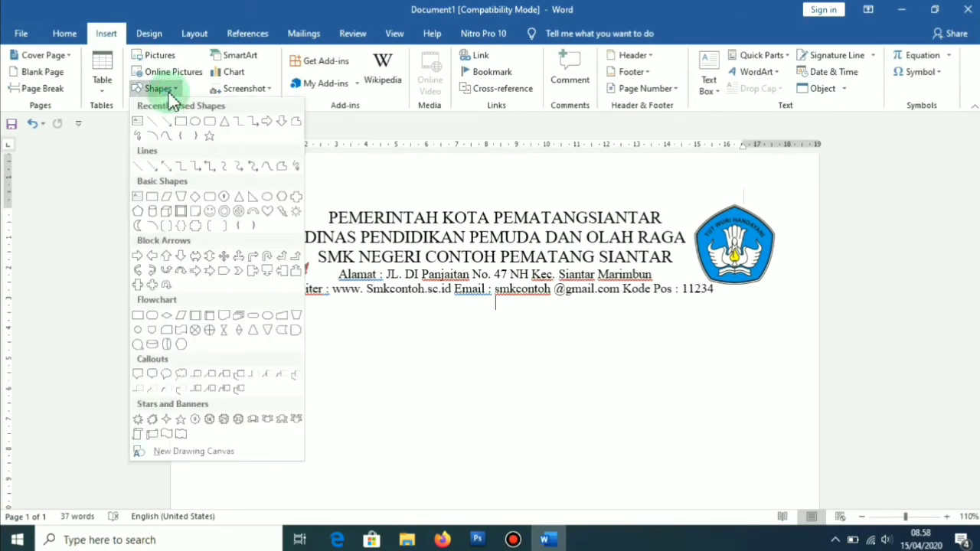
pyautogui.click(159, 89)
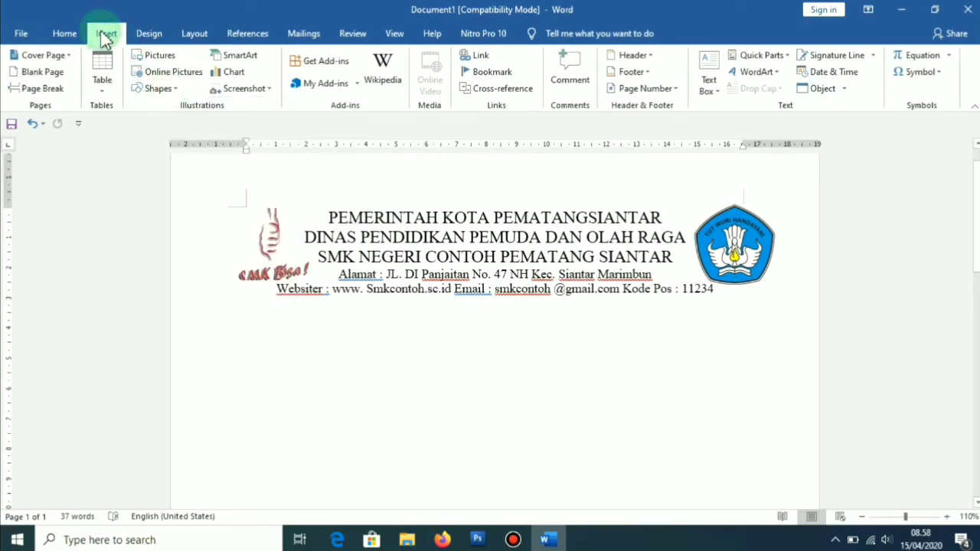
pyautogui.click(170, 89)
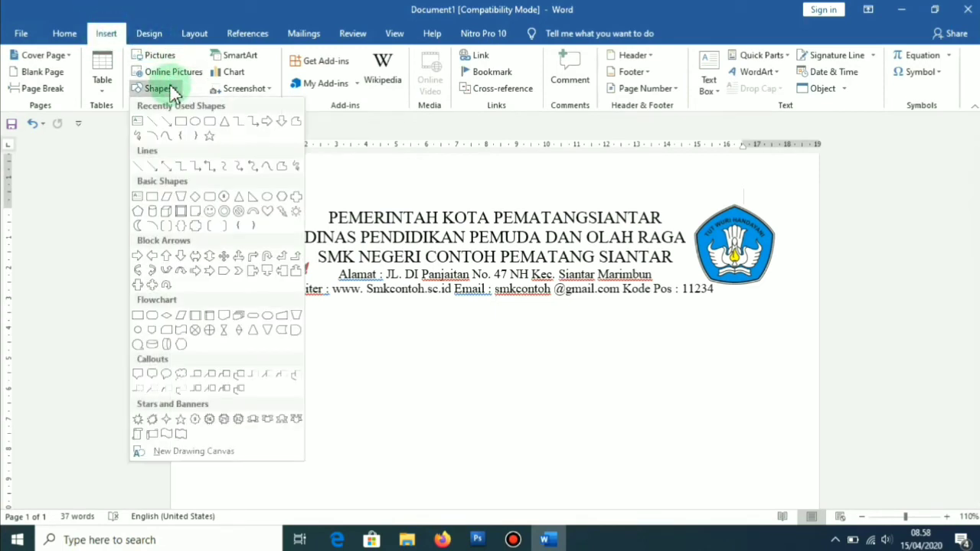
pyautogui.click(141, 167)
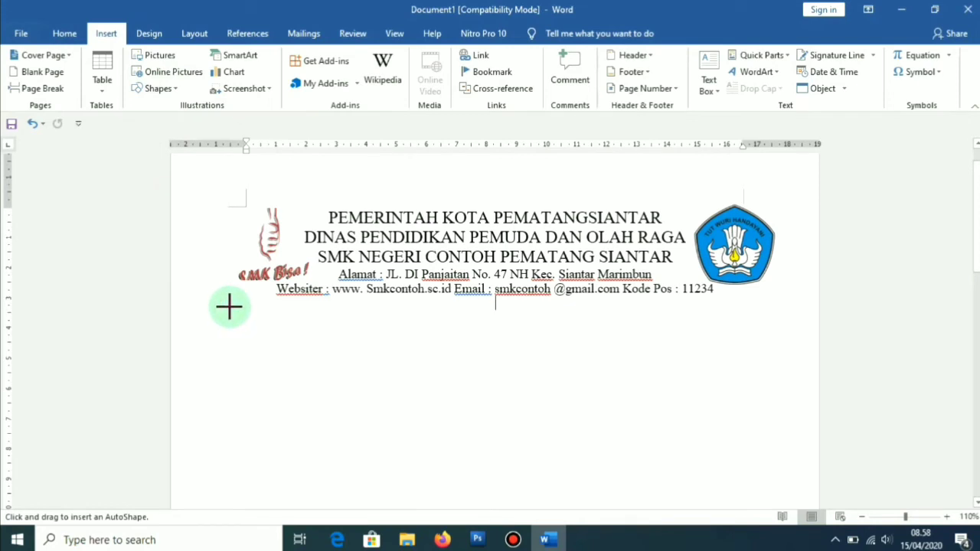
pyautogui.moveTo(230, 307); pyautogui.dragTo(771, 310)
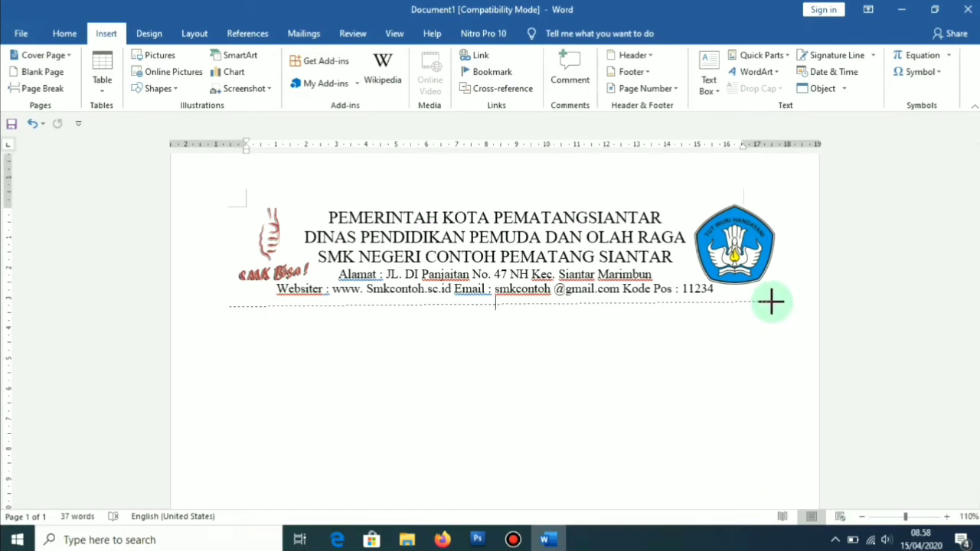
pyautogui.moveTo(770, 301); pyautogui.dragTo(772, 302)
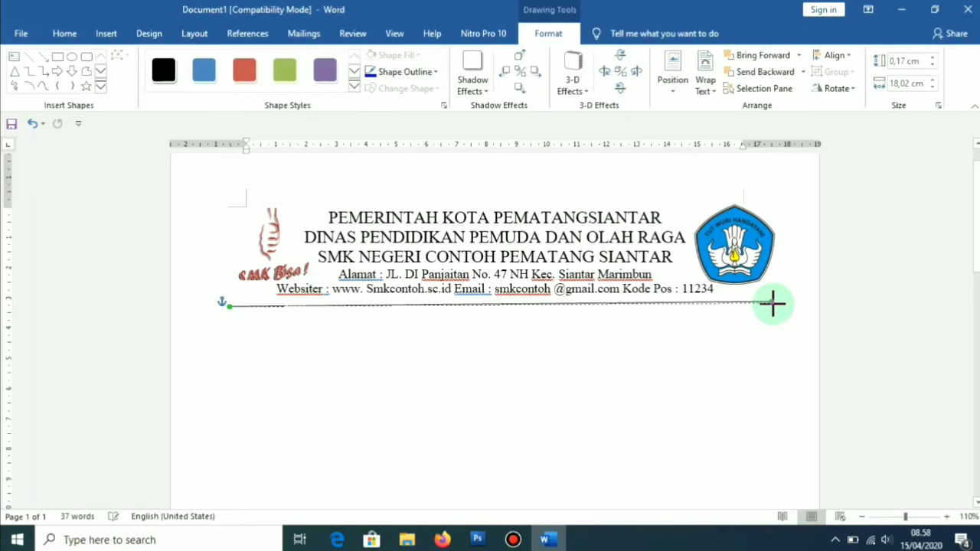
pyautogui.moveTo(772, 304); pyautogui.dragTo(773, 302)
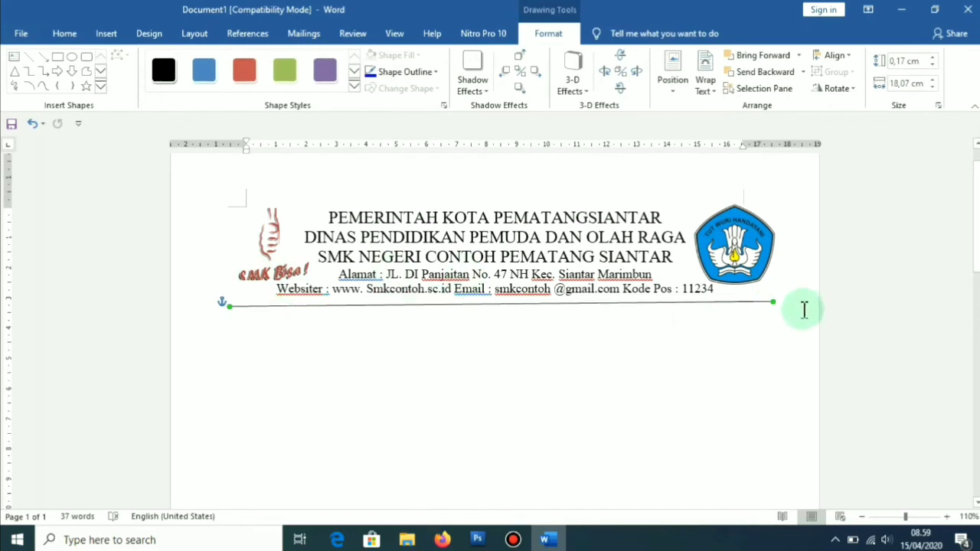
# Step: Set the outline weight of the line below the letterhead to 2¼ pt
pyautogui.click(428, 72)
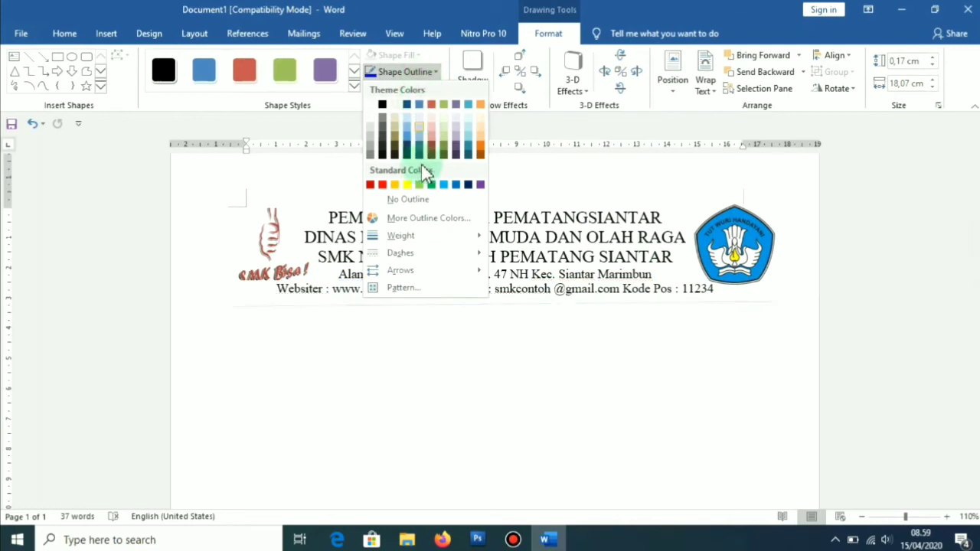
pyautogui.moveTo(426, 237)
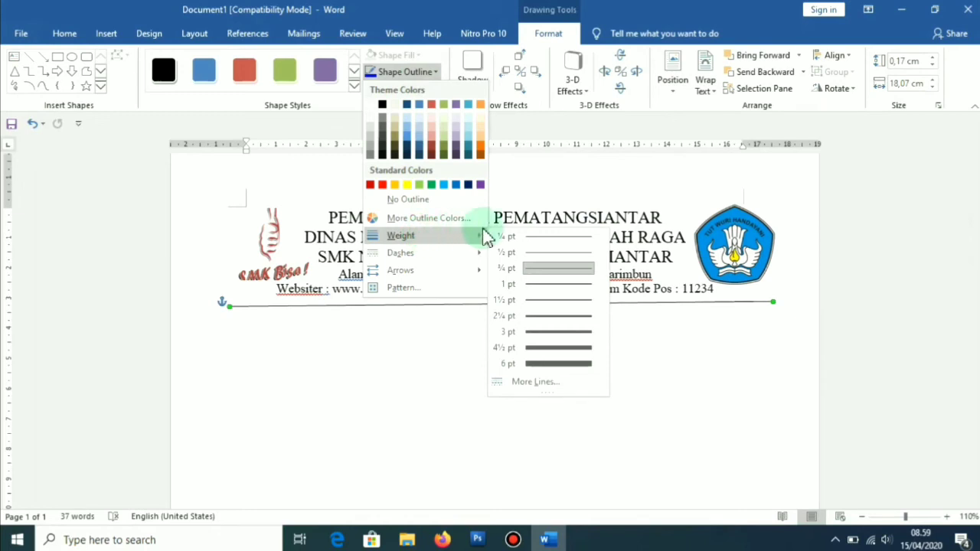
pyautogui.click(572, 320)
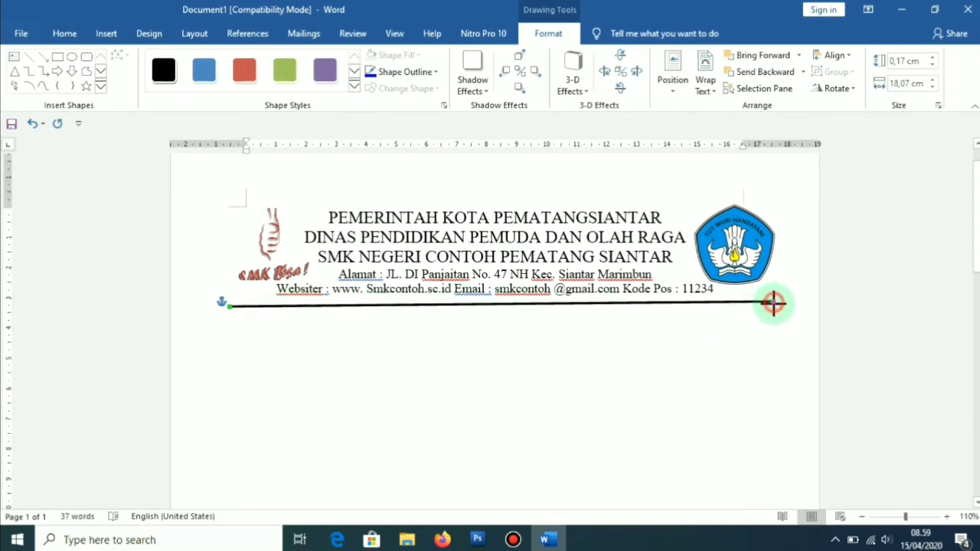
# Step: Level the line to be exactly horizontal and nudge it up closer to the website and e-mail line
pyautogui.moveTo(773, 303); pyautogui.dragTo(773, 306)
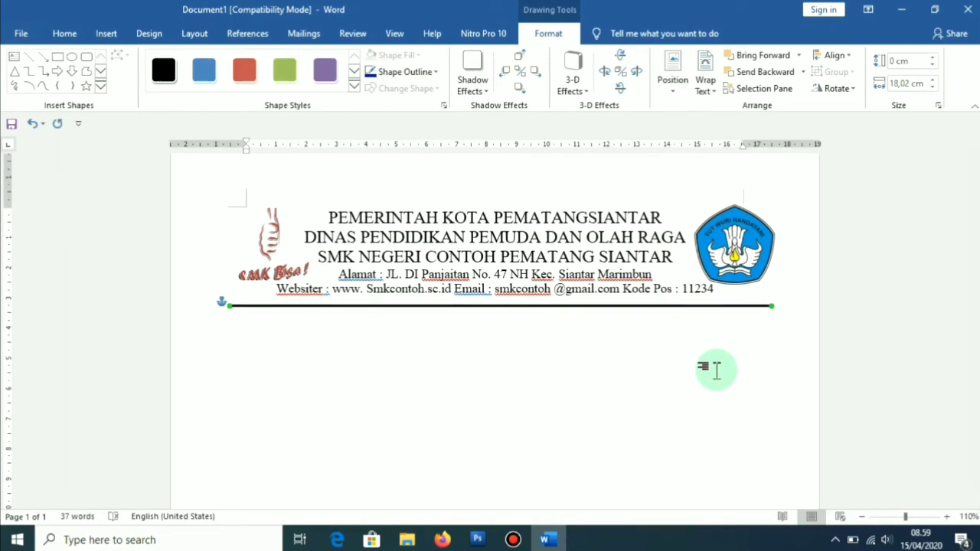
pyautogui.hotkey('ctrl', 'Up')
pyautogui.hotkey('ctrl', 'Up')
pyautogui.hotkey('ctrl', 'Up')
pyautogui.hotkey('ctrl', 'Up')
pyautogui.hotkey('ctrl', 'Up')
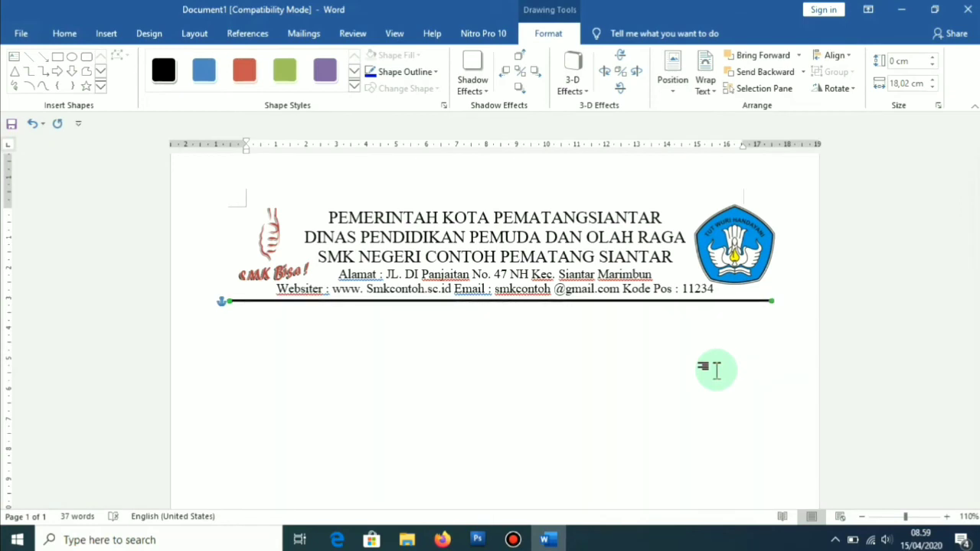
pyautogui.click(716, 370)
# Step: Set up a custom picture watermark using the file "a997307fab31f41040ac5b2224552edd" from the MEMBUAT KOP SURAT PART 1 folder
pyautogui.scroll(-1, 716, 370)
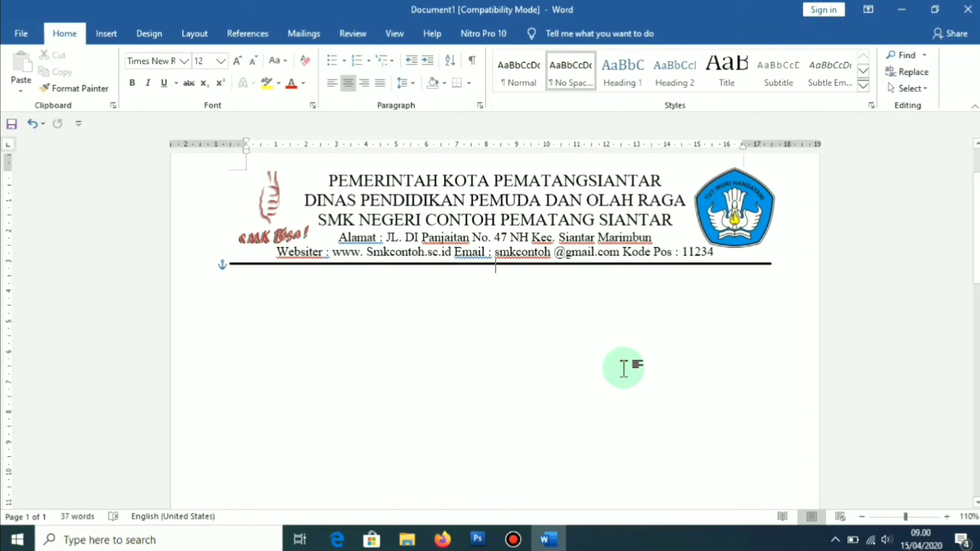
pyautogui.click(153, 33)
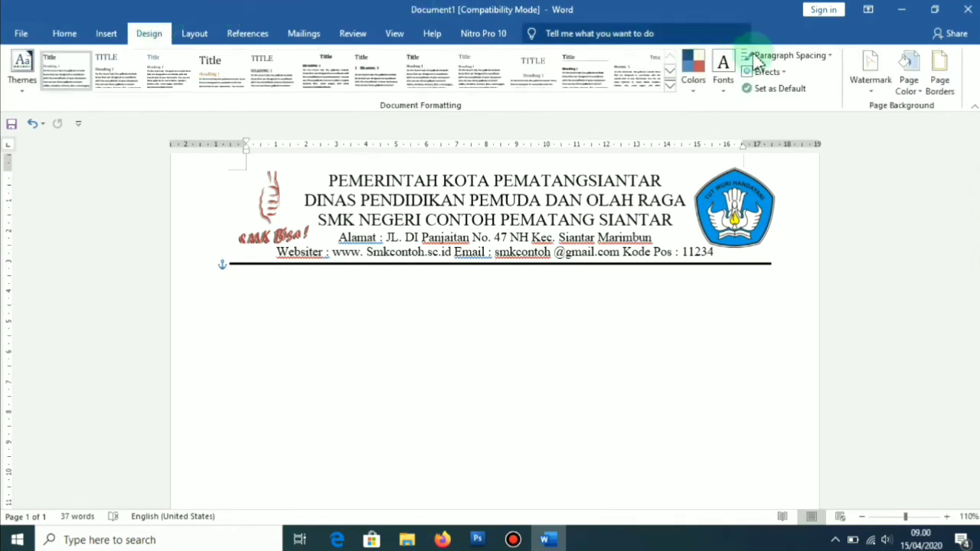
pyautogui.click(861, 88)
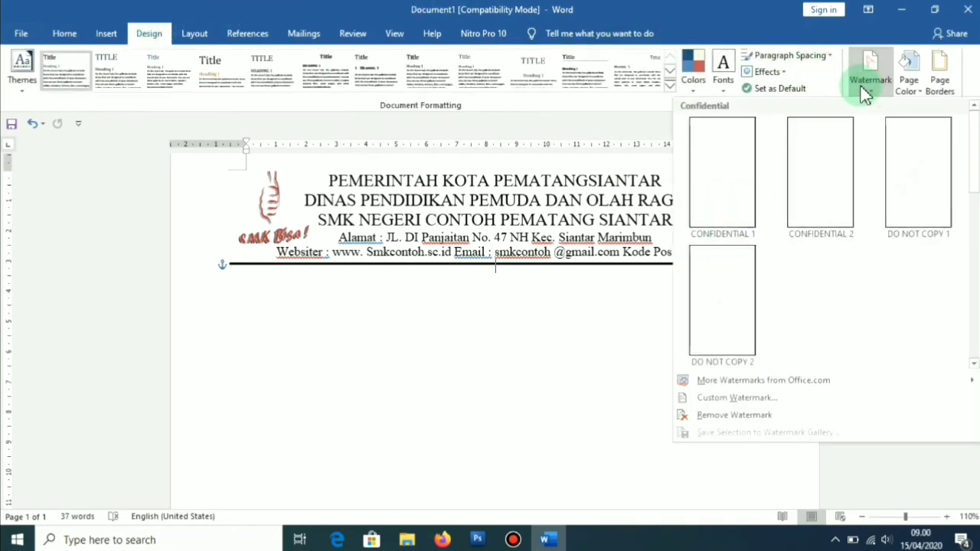
pyautogui.click(783, 400)
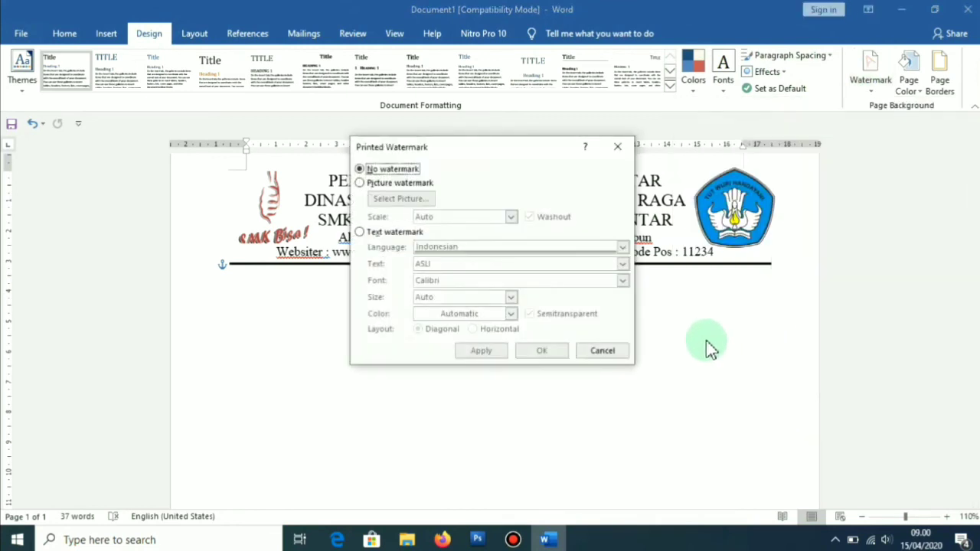
pyautogui.click(400, 184)
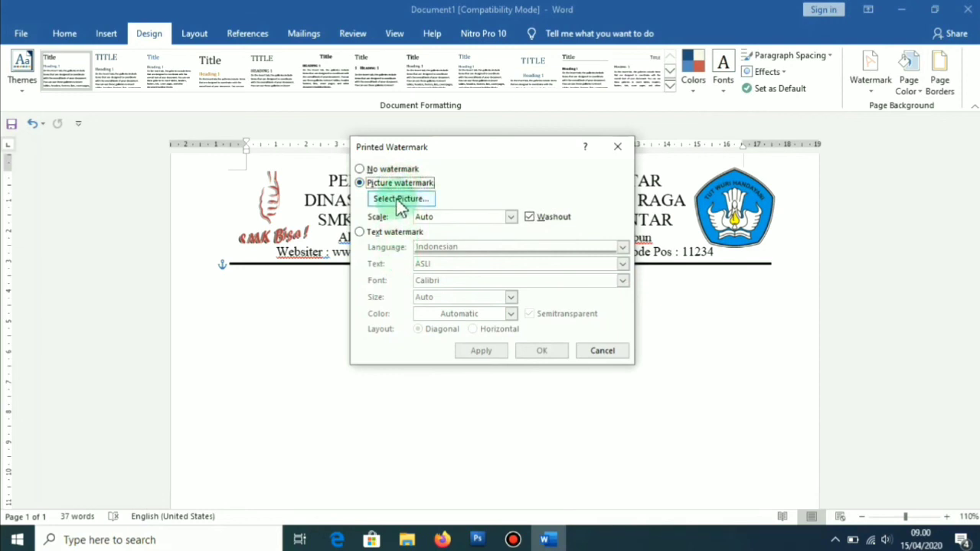
pyautogui.click(400, 201)
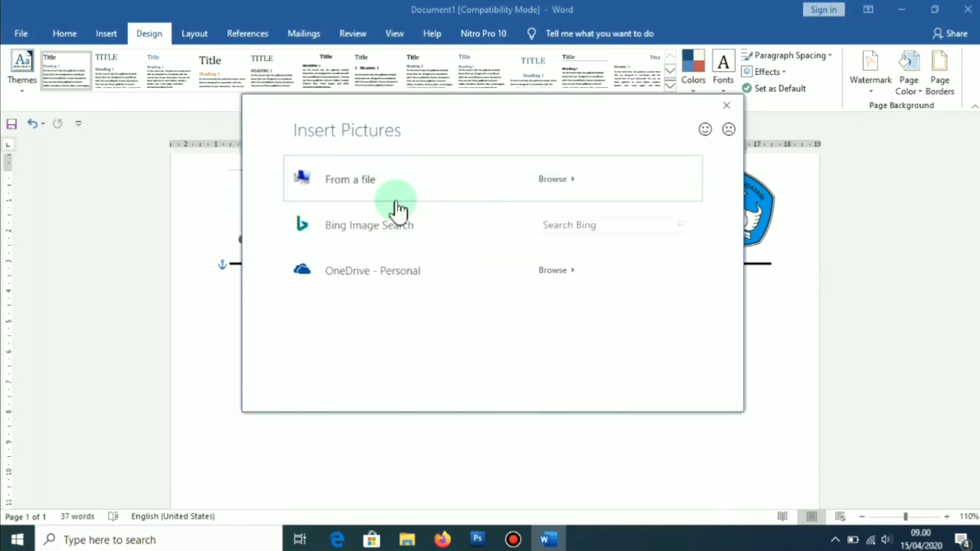
pyautogui.click(348, 195)
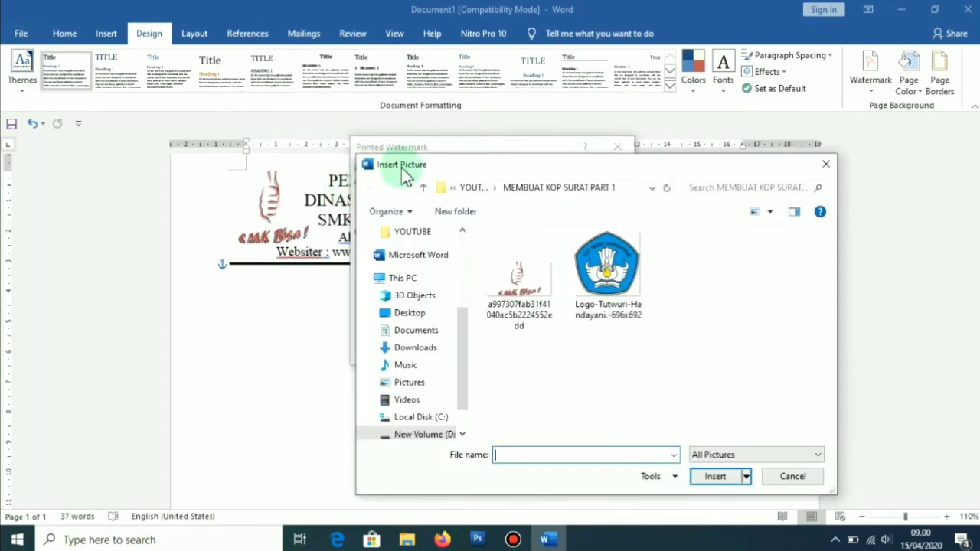
pyautogui.click(509, 261)
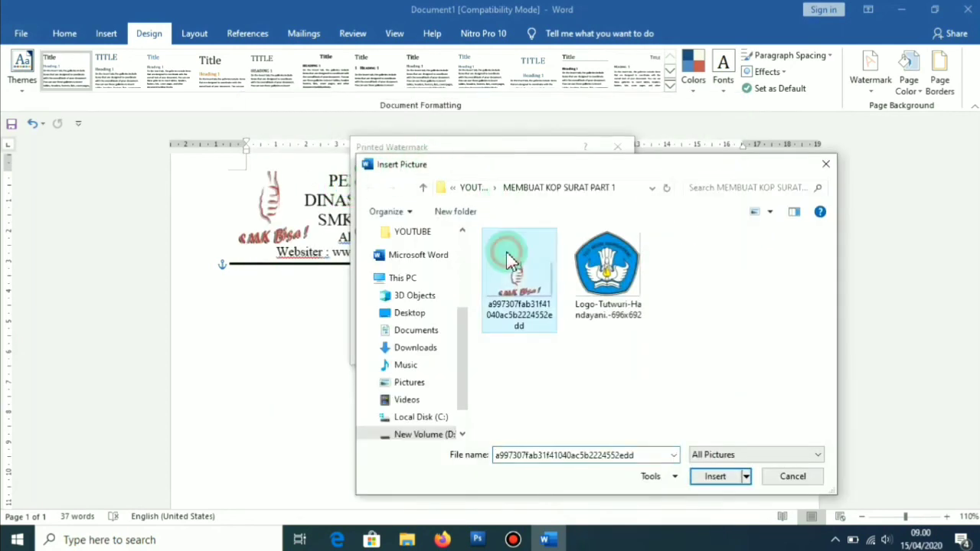
pyautogui.click(723, 475)
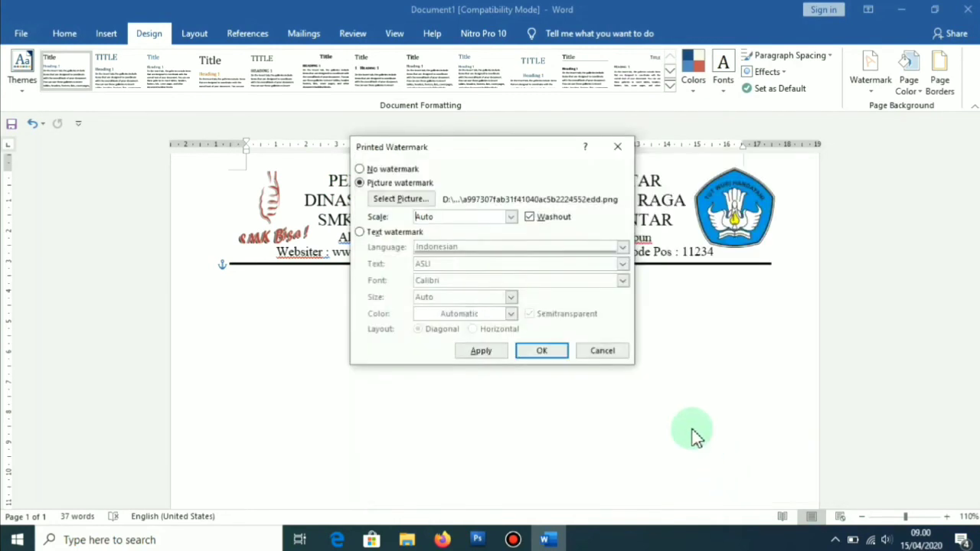
# Step: Apply the picture watermark to the page with Auto scale and Washout enabled
pyautogui.click(511, 217)
pyautogui.click(511, 217)
pyautogui.doubleClick(432, 216)
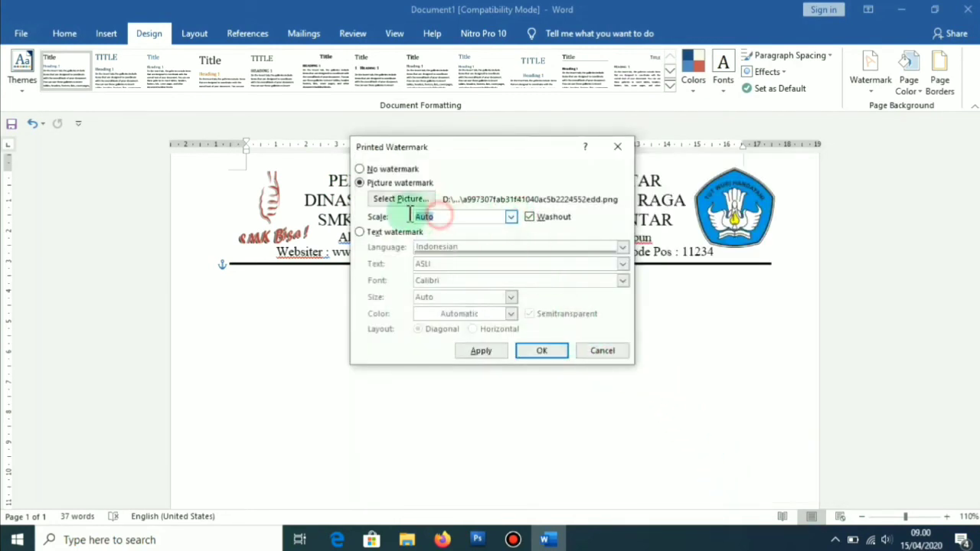
pyautogui.click(541, 349)
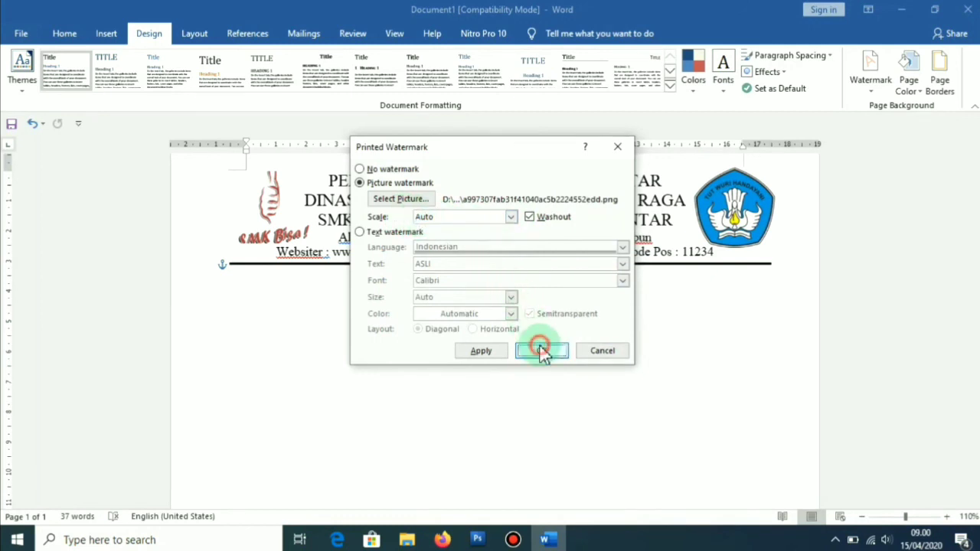
pyautogui.scroll(-5, 541, 345)
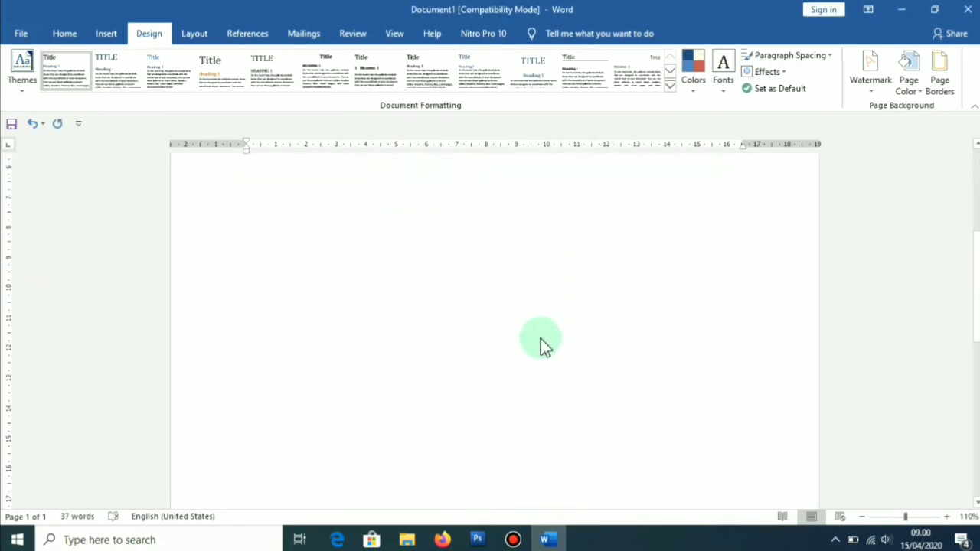
pyautogui.scroll(-3, 545, 343)
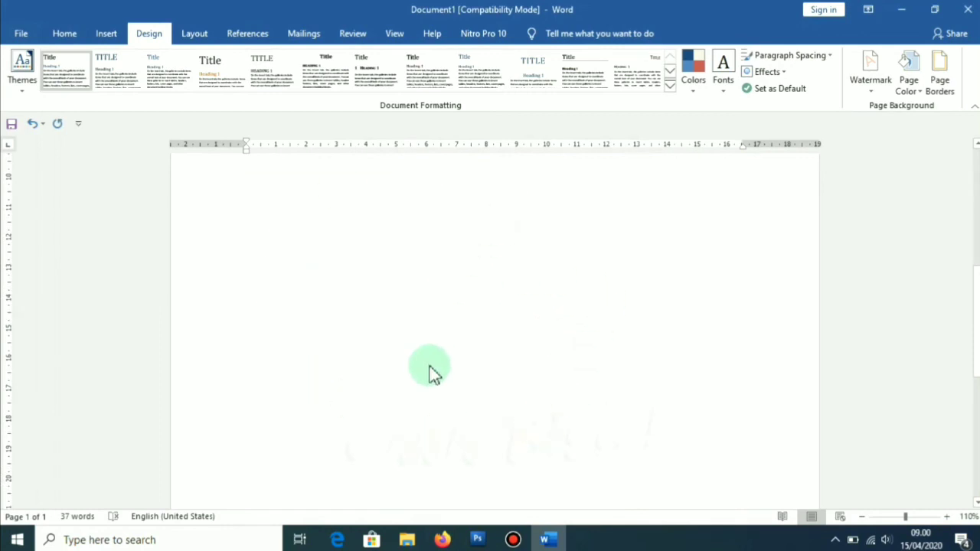
pyautogui.scroll(-6, 475, 398)
pyautogui.scroll(-5, 479, 402)
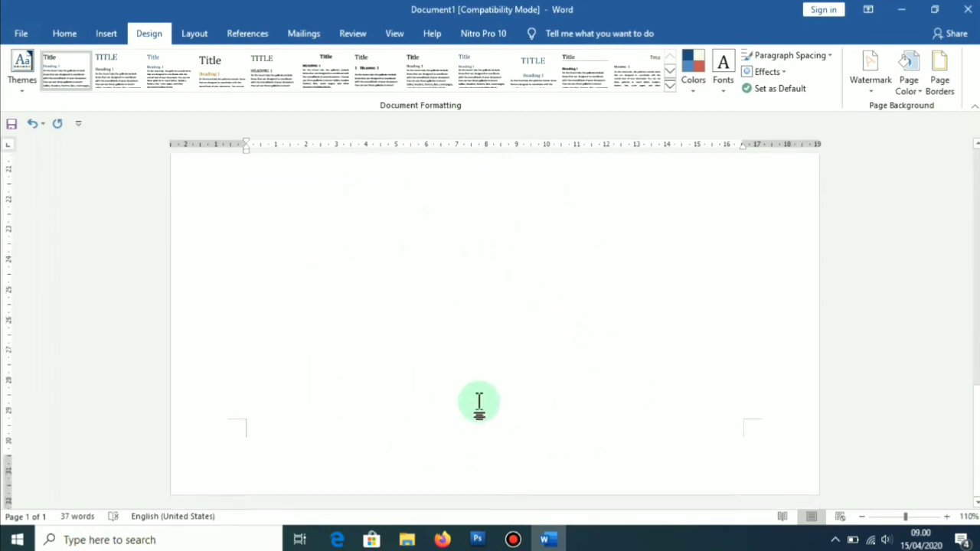